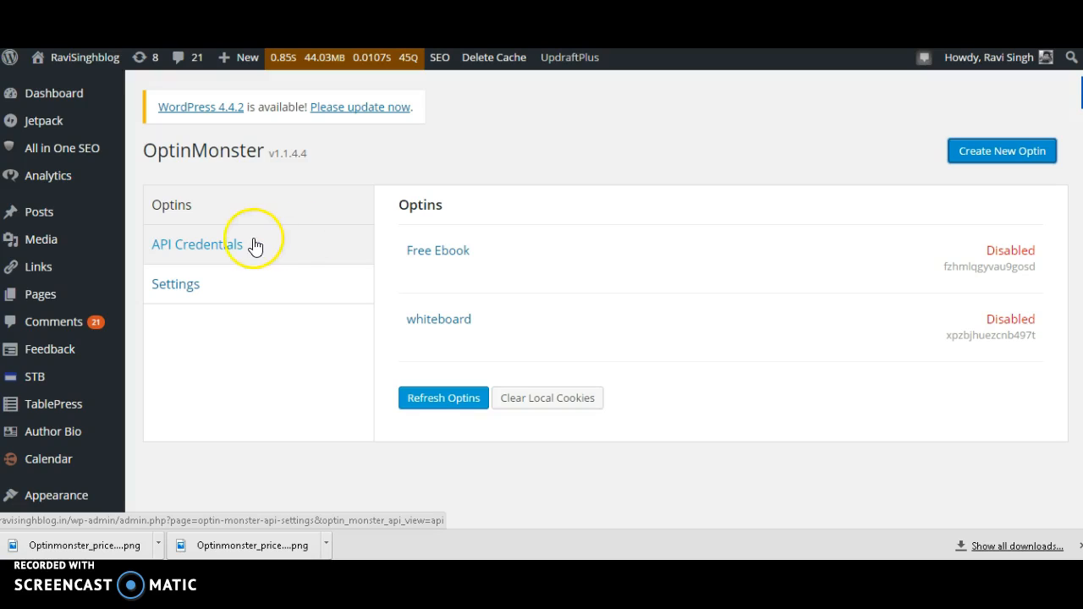
- Open the OptinMonster plugin page from the WordPress admin
{"action": "mouse_move", "coordinate": [116, 477]}
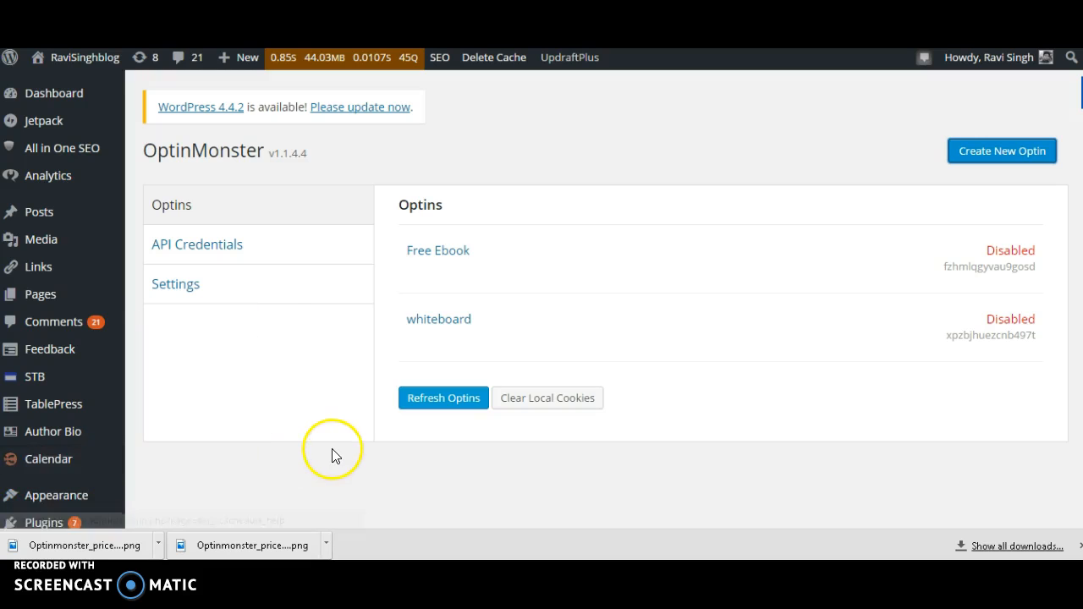
{"action": "scroll", "coordinate": [333, 455], "scroll_direction": "down", "scroll_amount": 3}
{"action": "left_click", "coordinate": [36, 476]}
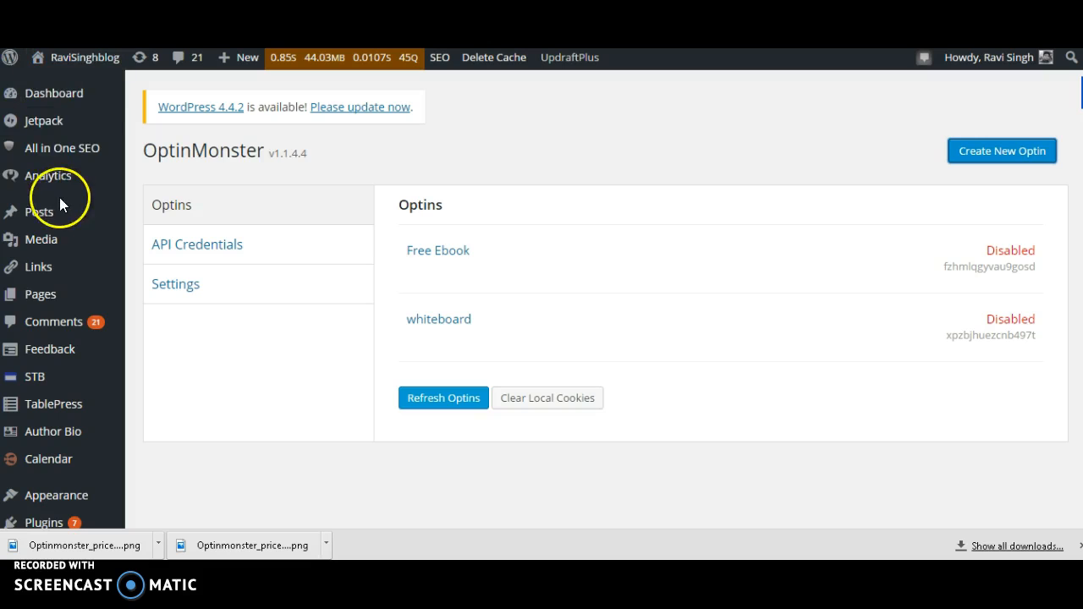
{"action": "scroll", "coordinate": [121, 317], "scroll_direction": "down", "scroll_amount": 1}
{"action": "mouse_move", "coordinate": [121, 325]}
{"action": "scroll", "coordinate": [119, 326], "scroll_direction": "down", "scroll_amount": 2}
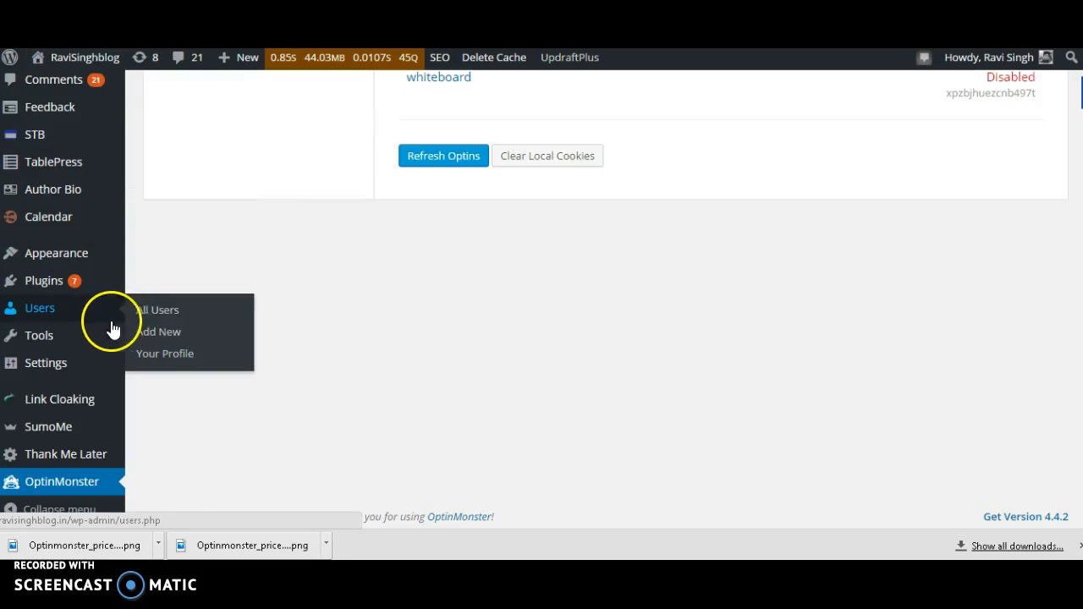
{"action": "mouse_move", "coordinate": [79, 285]}
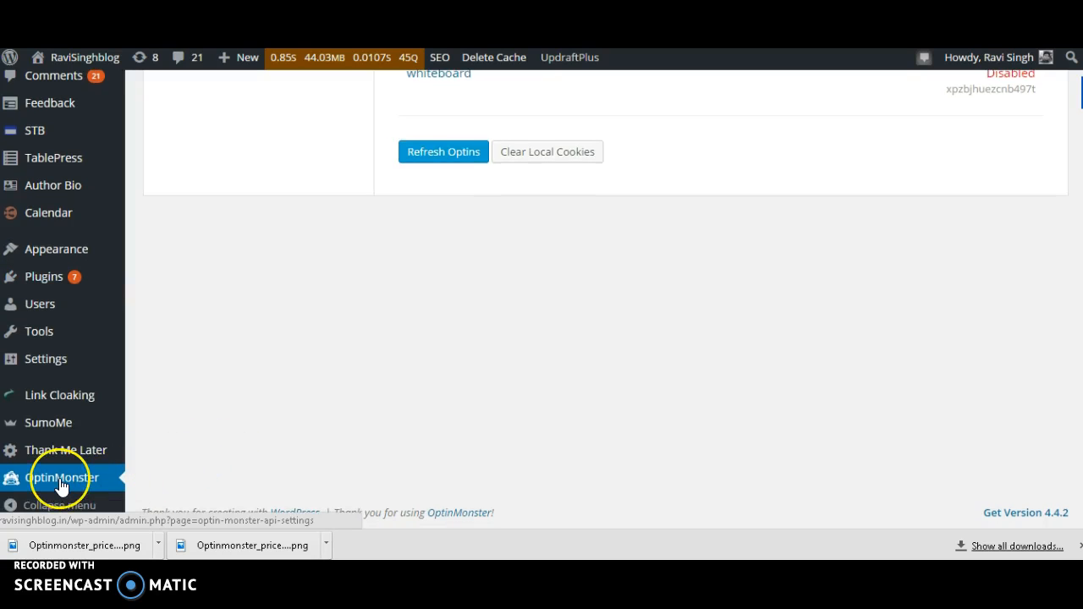
{"action": "left_click", "coordinate": [99, 485]}
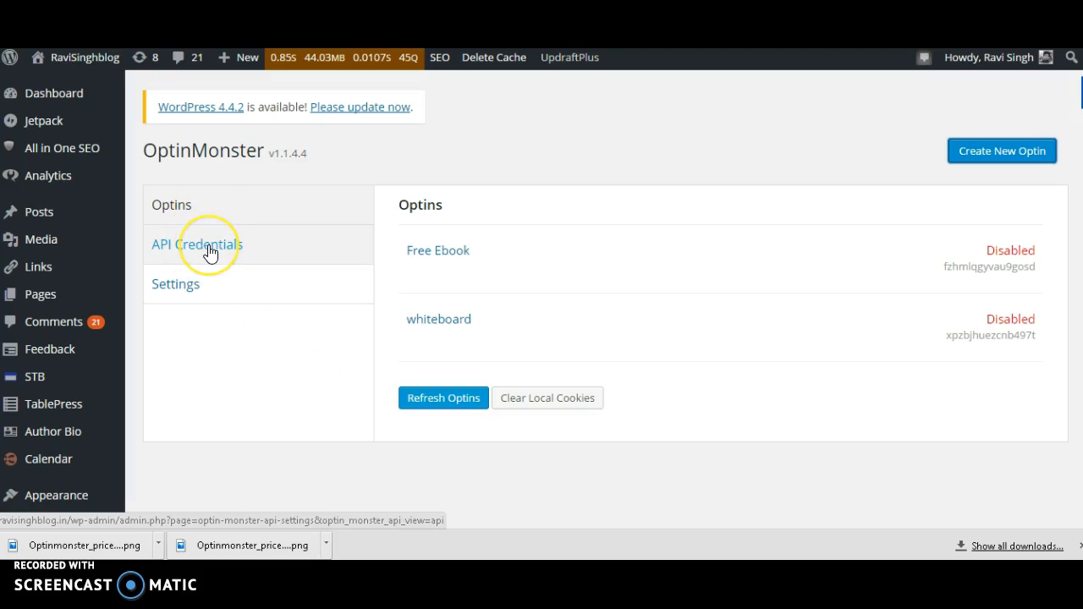
- Open the OptinMonster API Credentials and review the API Username and API Key fields and their help text
{"action": "left_click", "coordinate": [208, 245]}
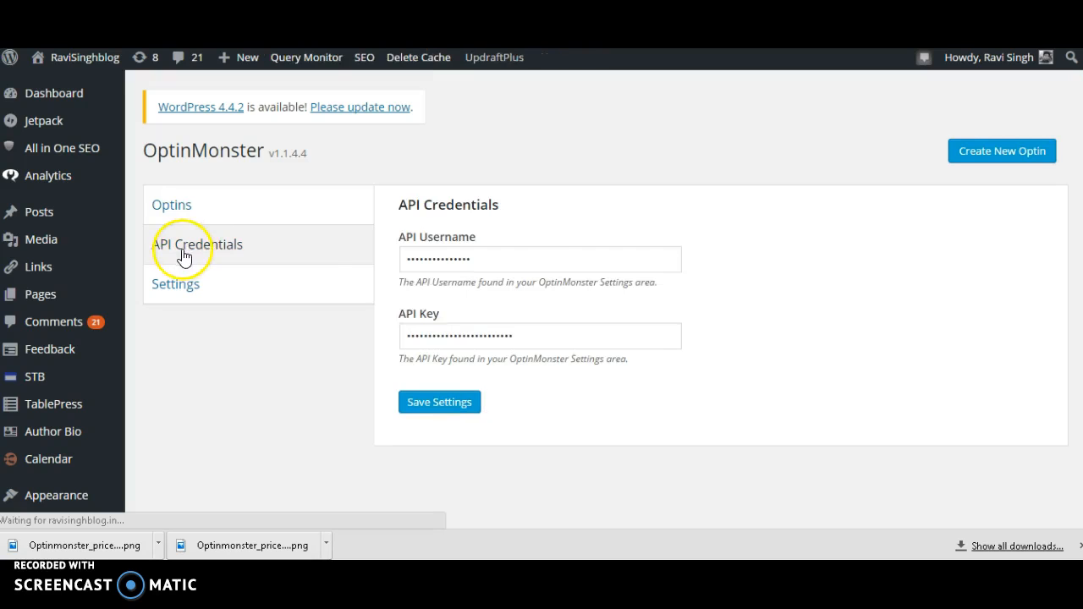
{"action": "left_click", "coordinate": [549, 264]}
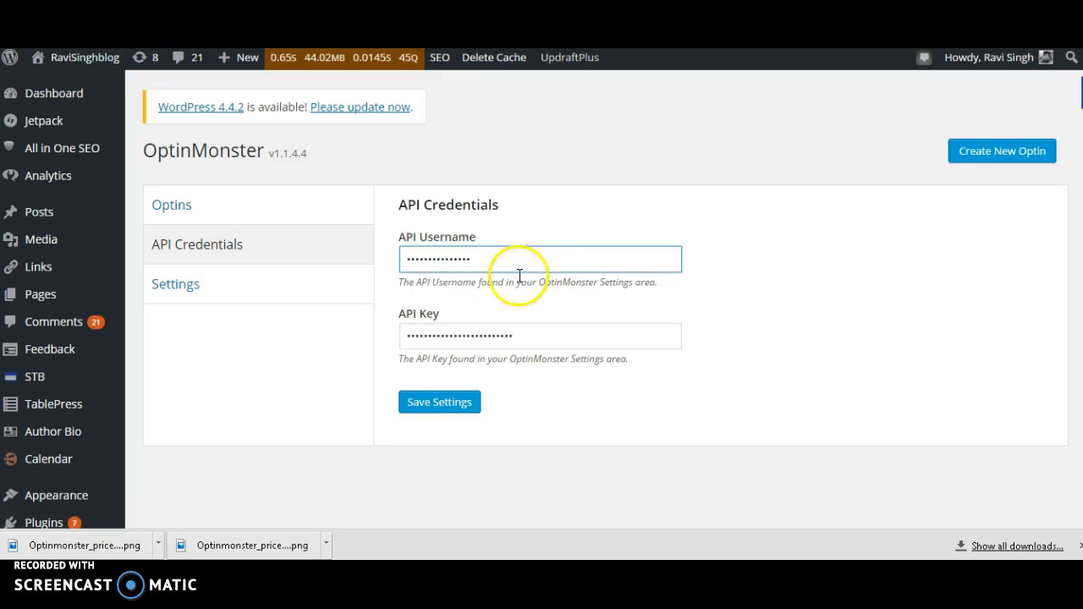
{"action": "left_click", "coordinate": [227, 356]}
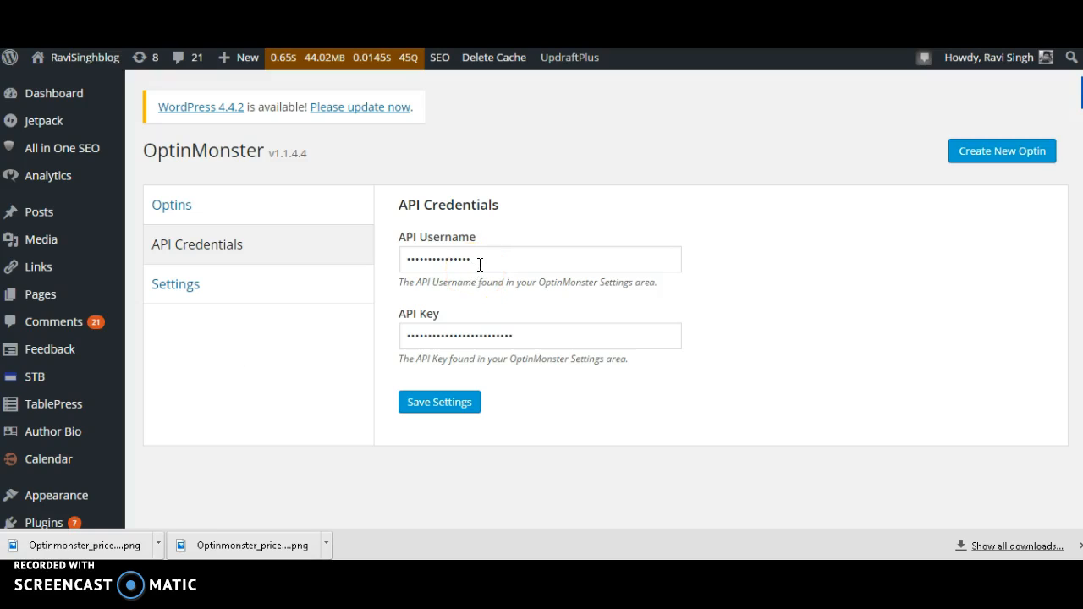
{"action": "left_click_drag", "start_coordinate": [479, 282], "coordinate": [699, 280]}
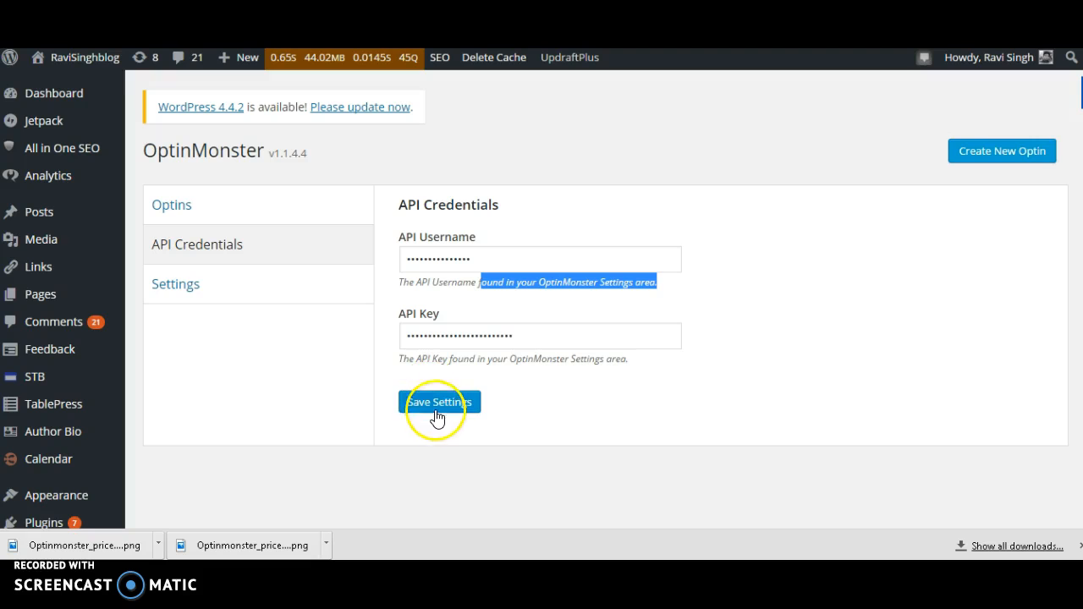
- Return to the Optins list and open the design of the Free Ebook optin for editing
{"action": "left_click", "coordinate": [197, 208]}
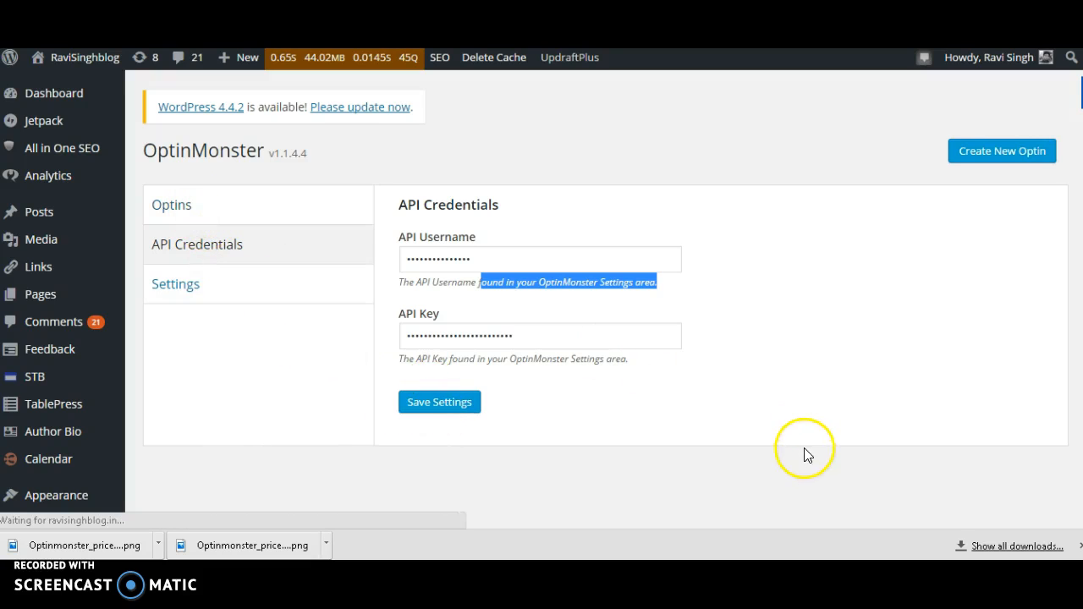
{"action": "mouse_move", "coordinate": [676, 332]}
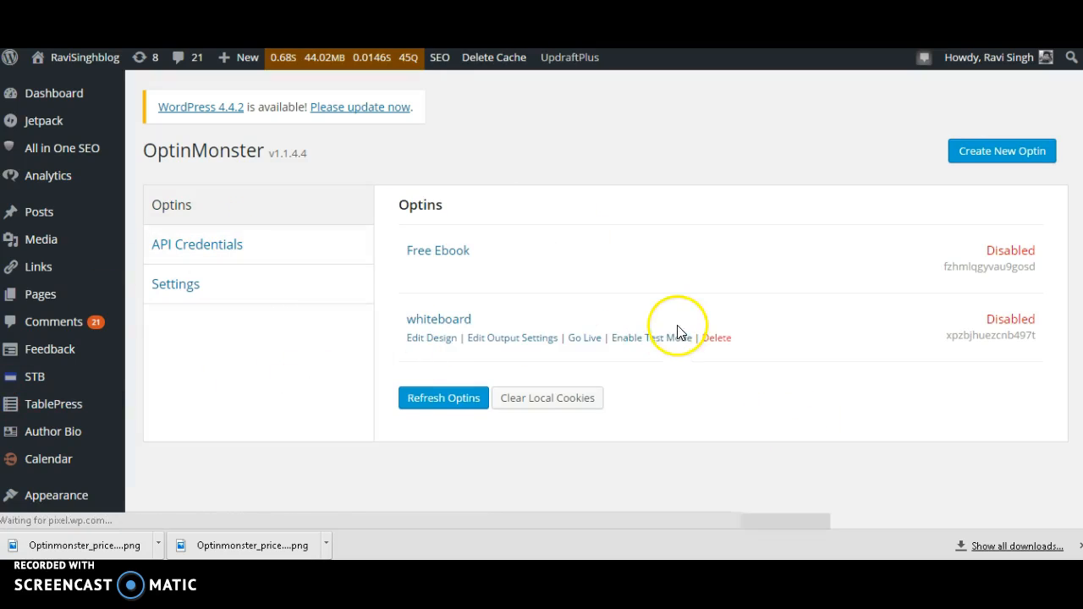
{"action": "mouse_move", "coordinate": [448, 236]}
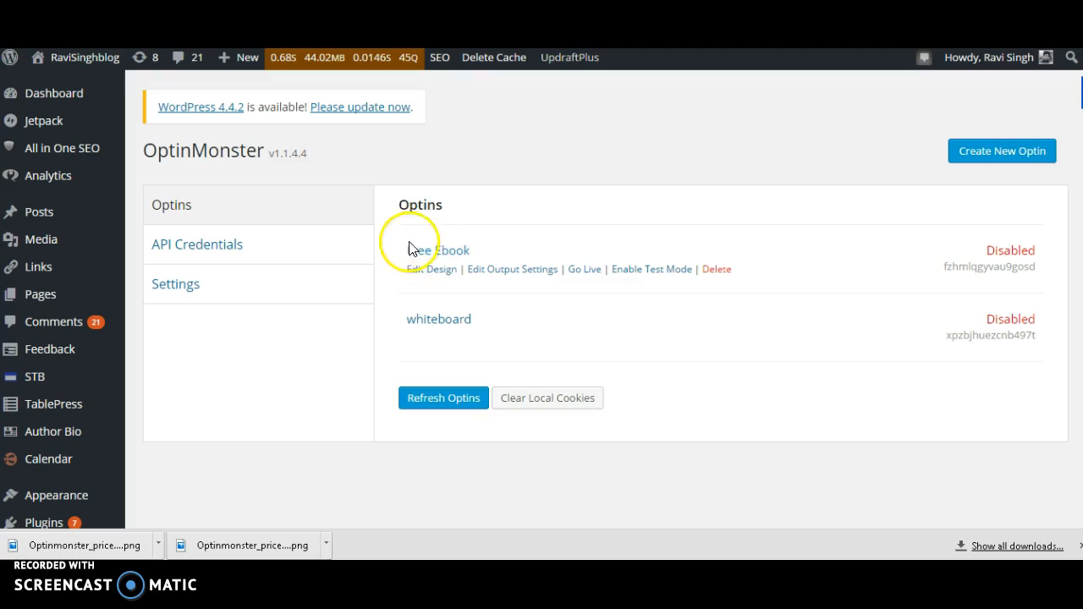
{"action": "left_click_drag", "start_coordinate": [404, 250], "coordinate": [520, 239]}
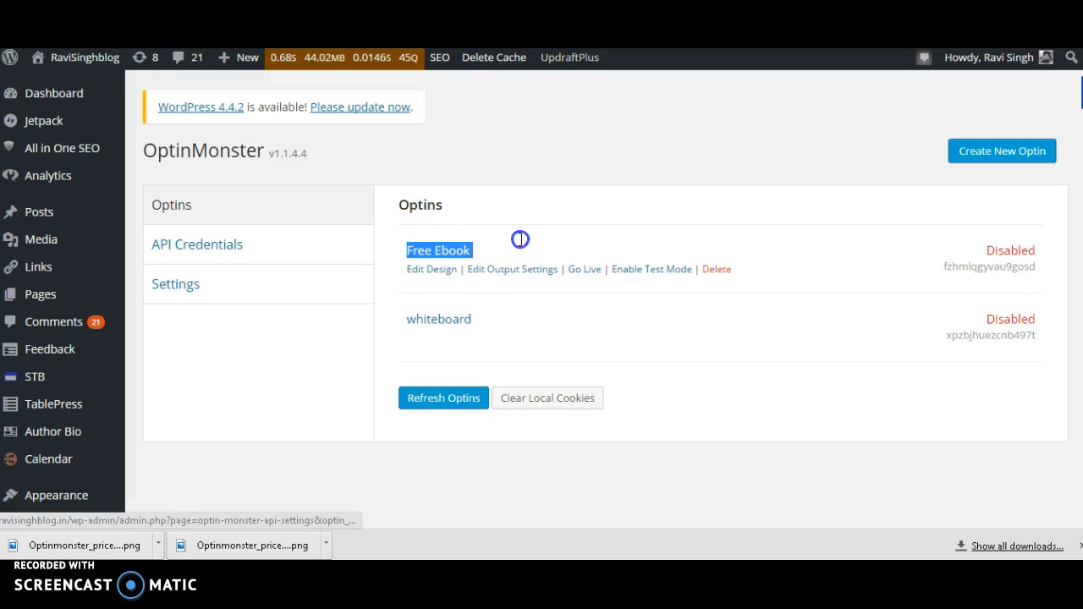
{"action": "mouse_move", "coordinate": [527, 314]}
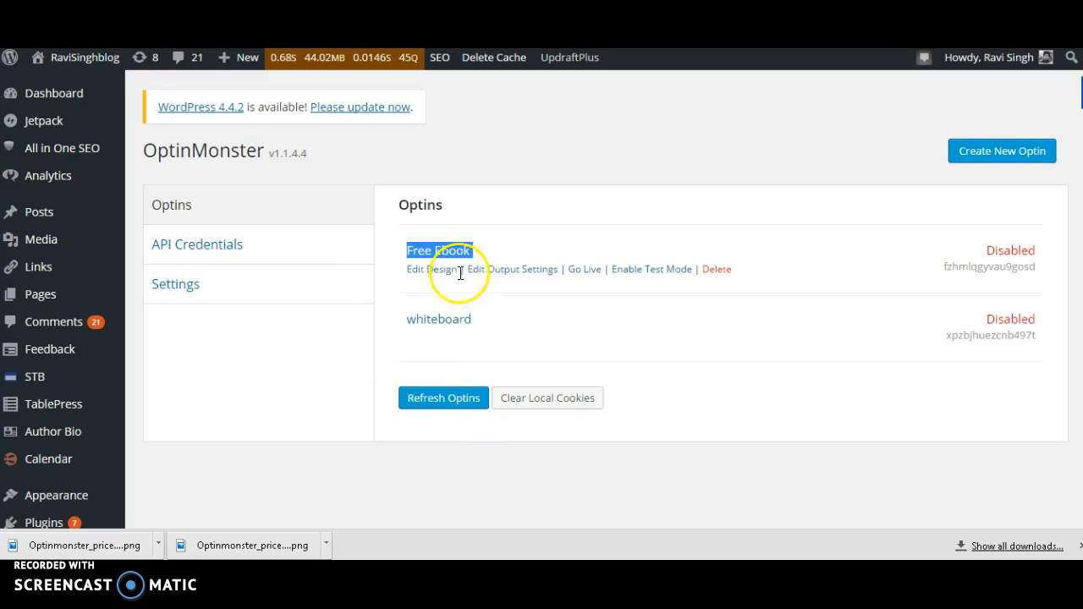
{"action": "left_click", "coordinate": [433, 269]}
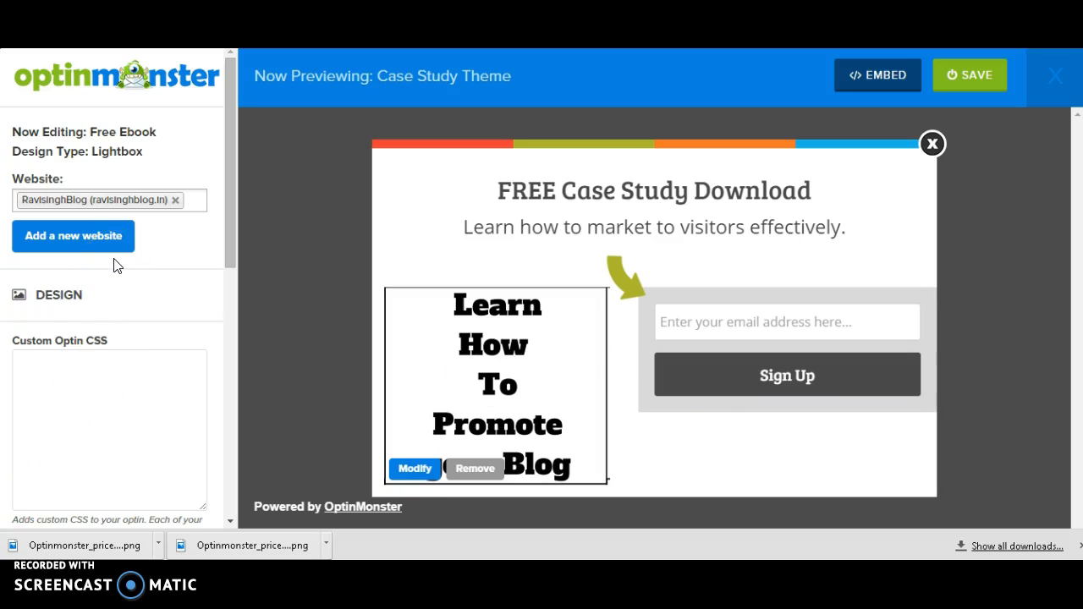
- Look over the Free Ebook optin's Design section and the other settings sections down to Page Targeting
{"action": "left_click", "coordinate": [408, 483]}
{"action": "left_click", "coordinate": [40, 304]}
{"action": "left_click", "coordinate": [41, 304]}
{"action": "left_click_drag", "start_coordinate": [231, 215], "coordinate": [217, 314]}
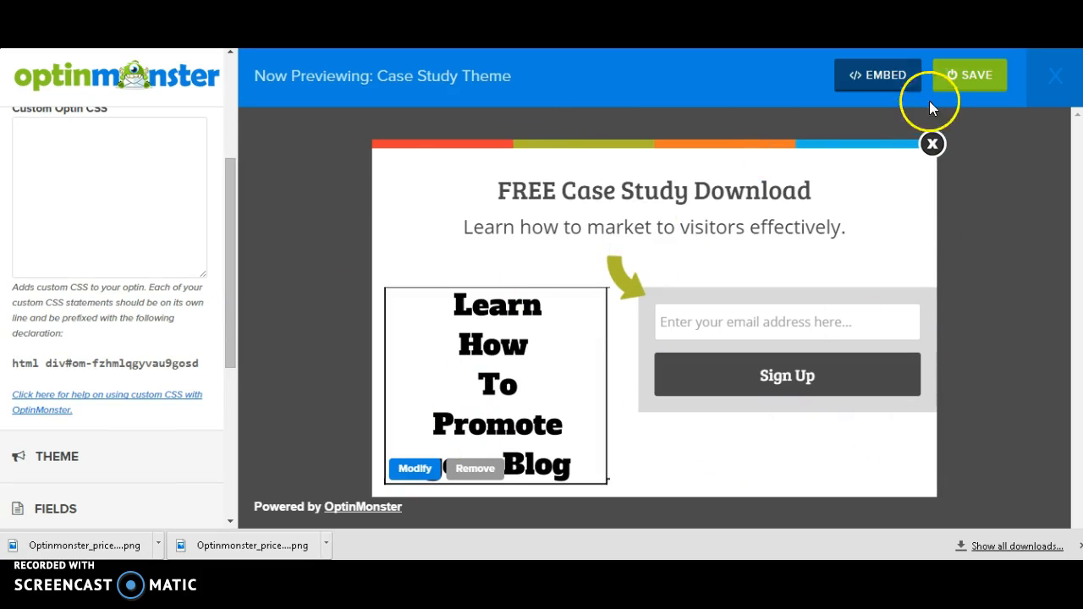
{"action": "left_click", "coordinate": [233, 279]}
{"action": "left_click_drag", "start_coordinate": [234, 277], "coordinate": [253, 400]}
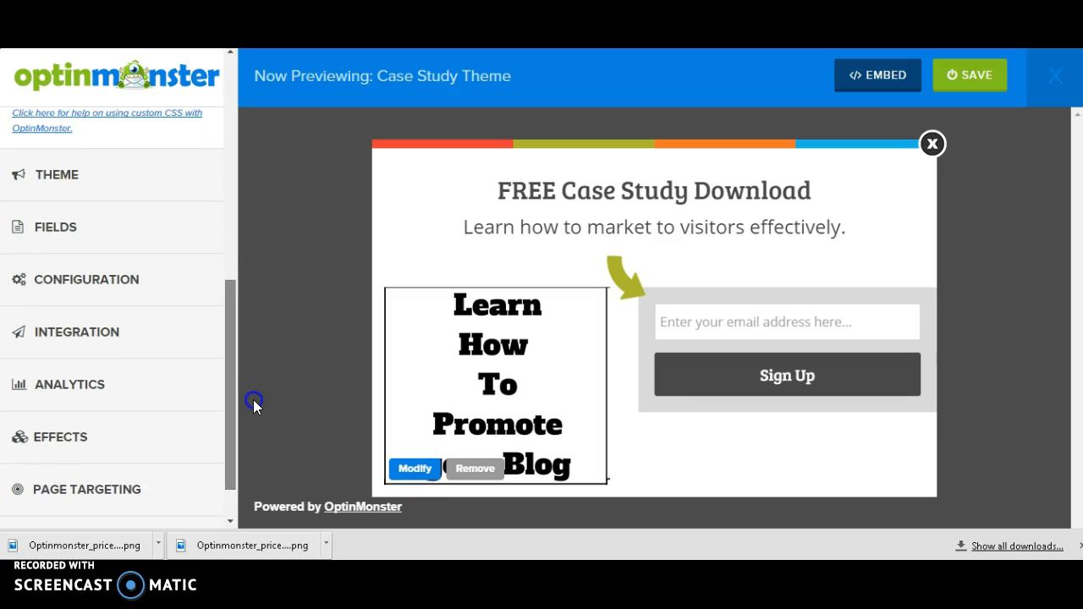
- Examine the editable parts of the lightbox preview: the headline, the tagline, the email field, the submit button and the image
{"action": "left_click", "coordinate": [545, 190]}
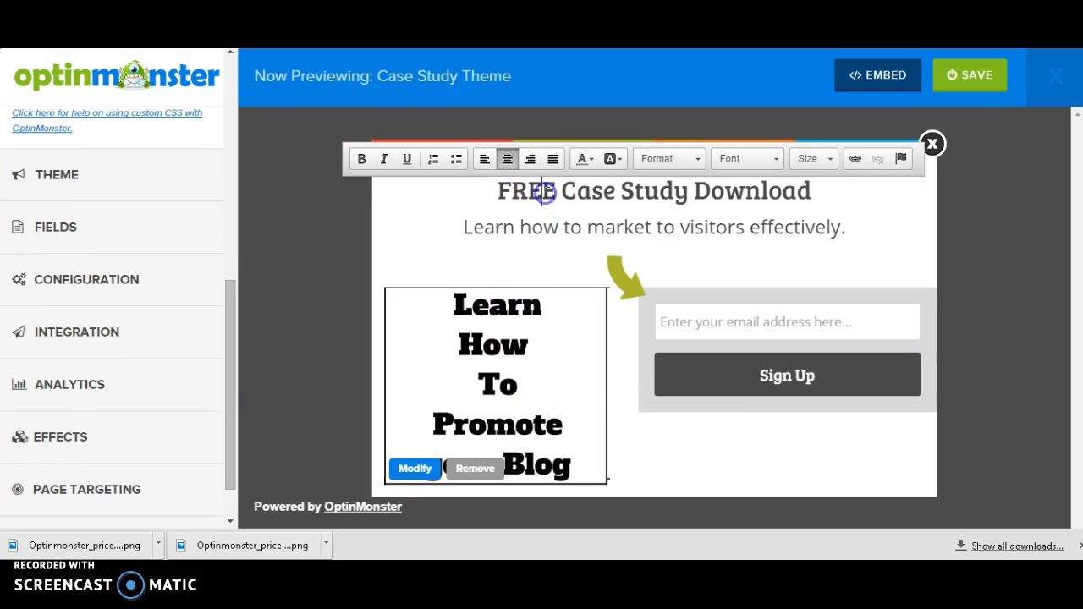
{"action": "double_click", "coordinate": [546, 190]}
{"action": "left_click_drag", "start_coordinate": [832, 191], "coordinate": [832, 226]}
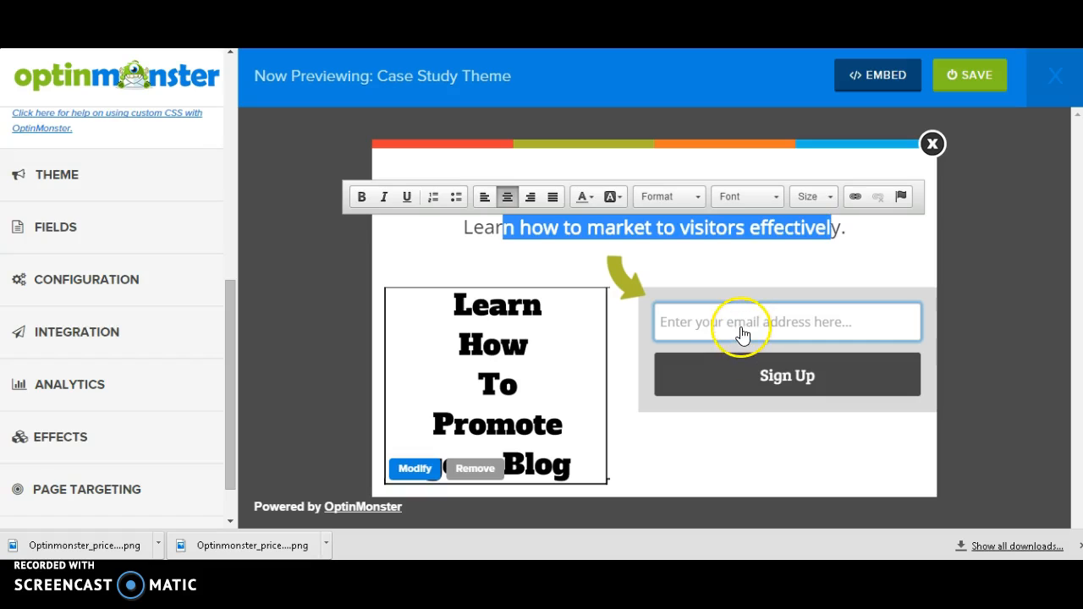
{"action": "left_click", "coordinate": [742, 335]}
{"action": "left_click", "coordinate": [732, 387]}
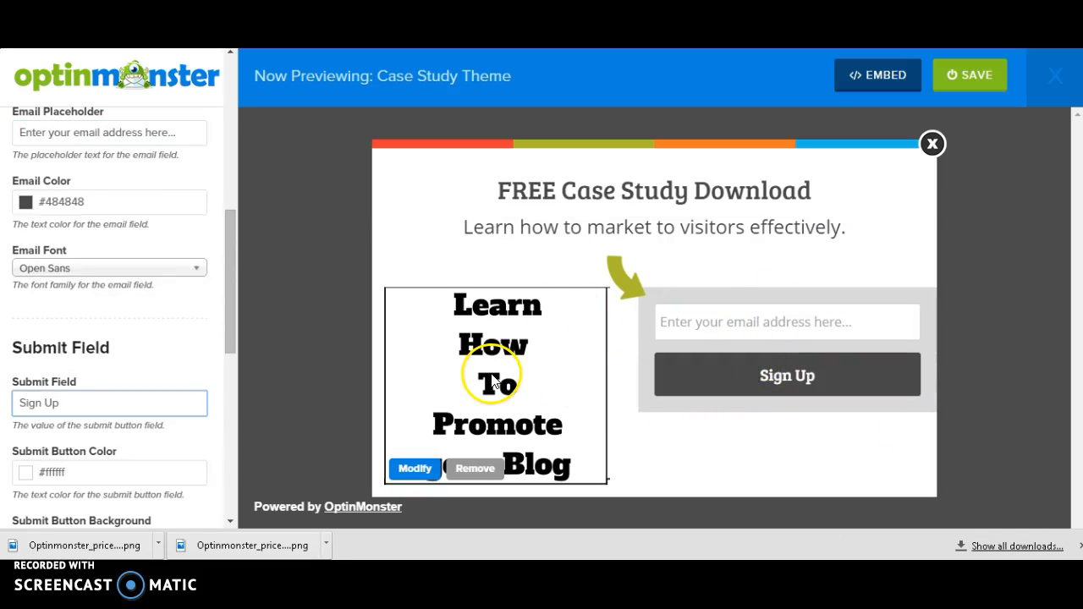
{"action": "left_click", "coordinate": [494, 335]}
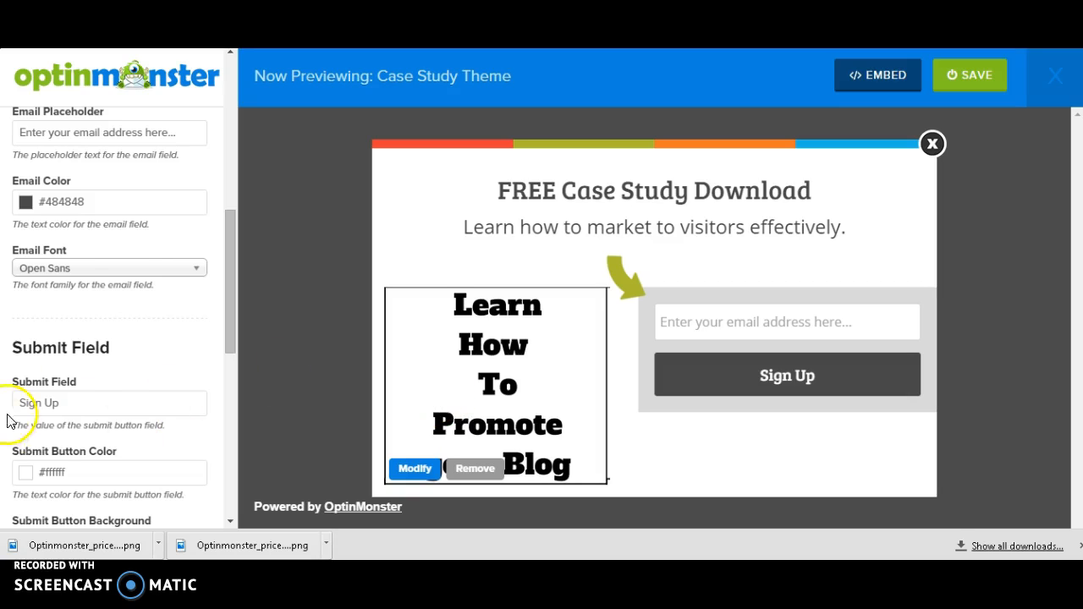
- Check the website assignment and expand the Design section to view its Custom Optin CSS box
{"action": "left_click_drag", "start_coordinate": [230, 228], "coordinate": [243, 86]}
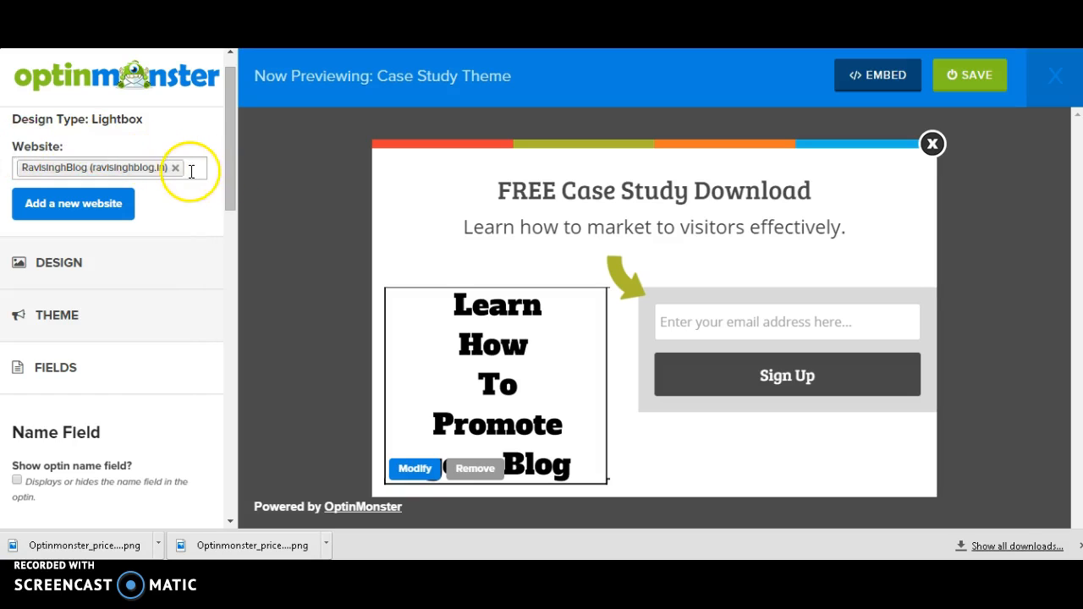
{"action": "left_click_drag", "start_coordinate": [233, 180], "coordinate": [232, 206]}
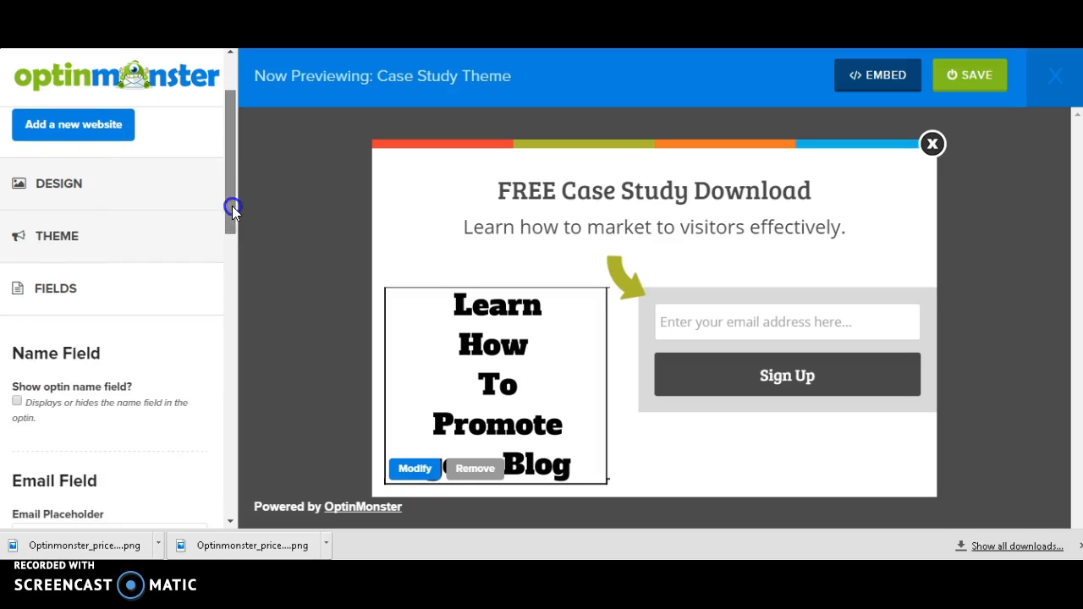
{"action": "left_click", "coordinate": [59, 178]}
{"action": "left_click", "coordinate": [39, 271]}
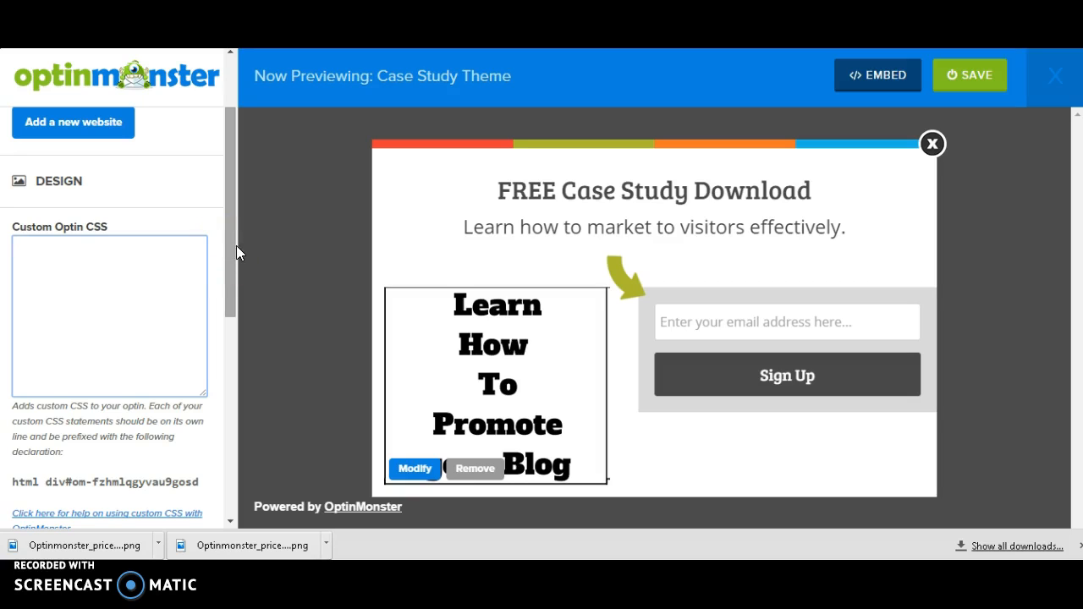
{"action": "left_click_drag", "start_coordinate": [236, 245], "coordinate": [255, 413]}
- Expand the Fields section and review the email and submit field settings, including placeholder text, colors and fonts
{"action": "left_click", "coordinate": [75, 244]}
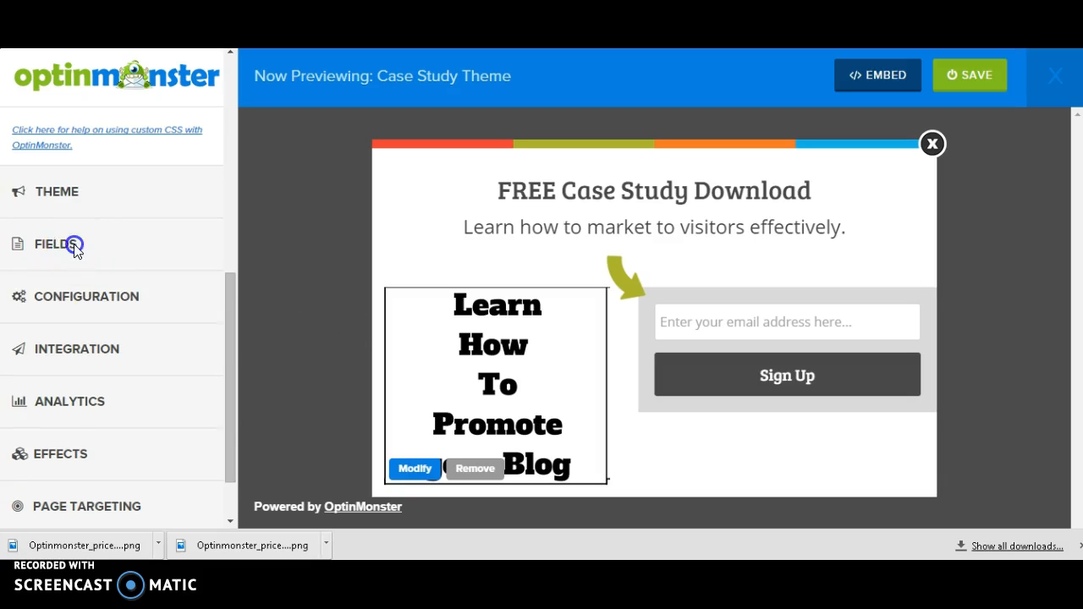
{"action": "left_click_drag", "start_coordinate": [232, 259], "coordinate": [232, 237]}
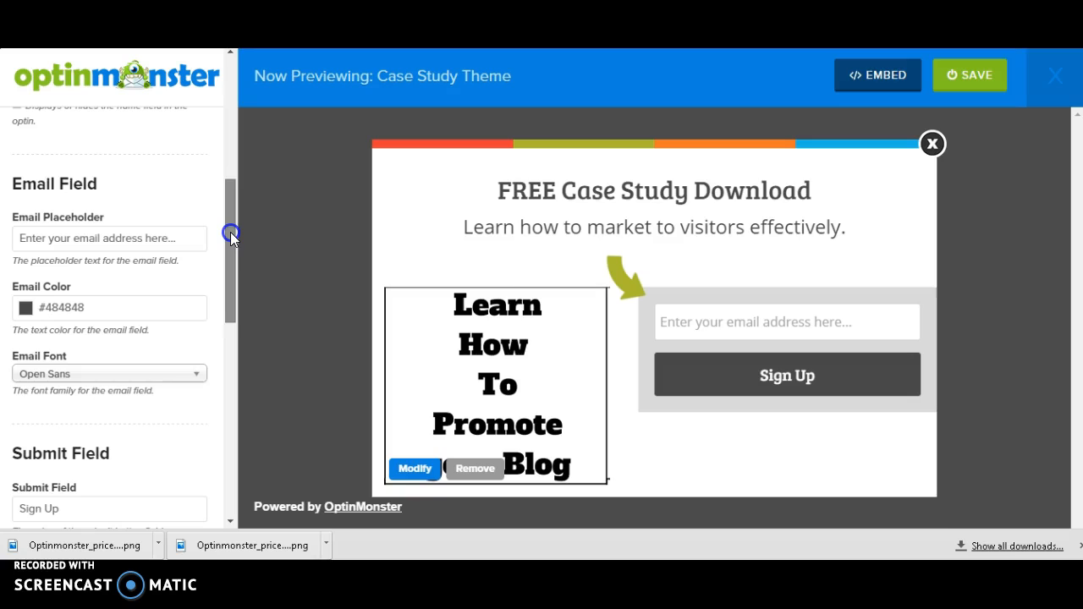
{"action": "left_click", "coordinate": [745, 321]}
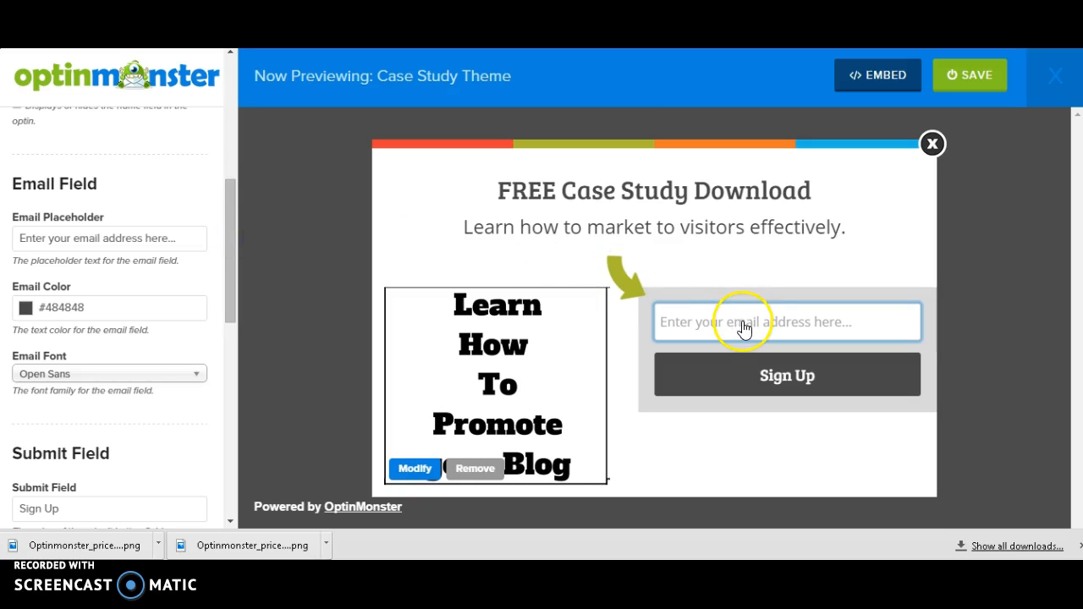
{"action": "left_click_drag", "start_coordinate": [235, 208], "coordinate": [235, 266]}
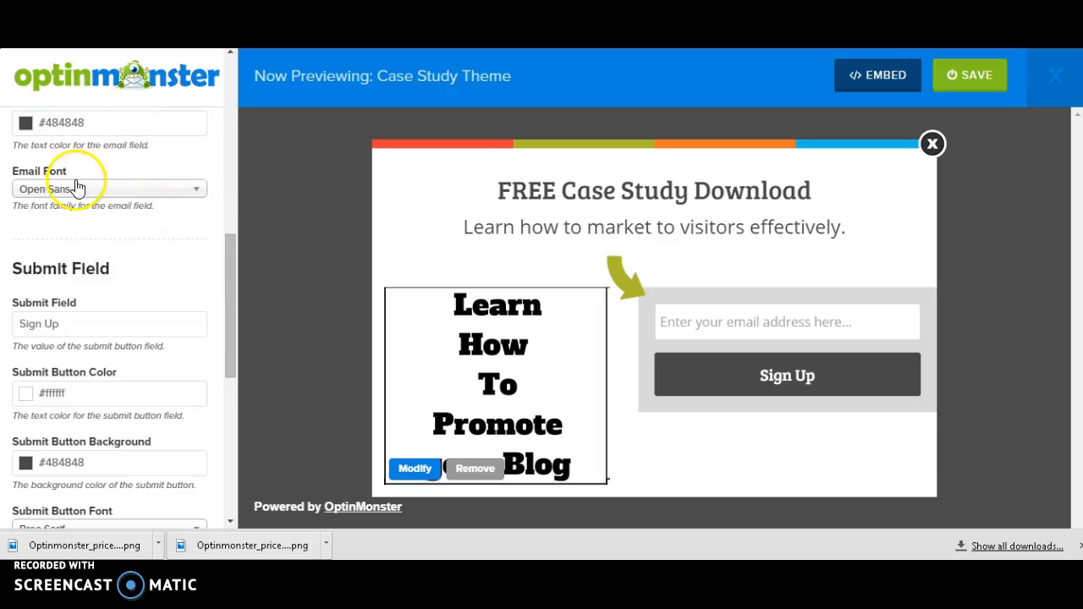
{"action": "left_click_drag", "start_coordinate": [235, 319], "coordinate": [240, 341]}
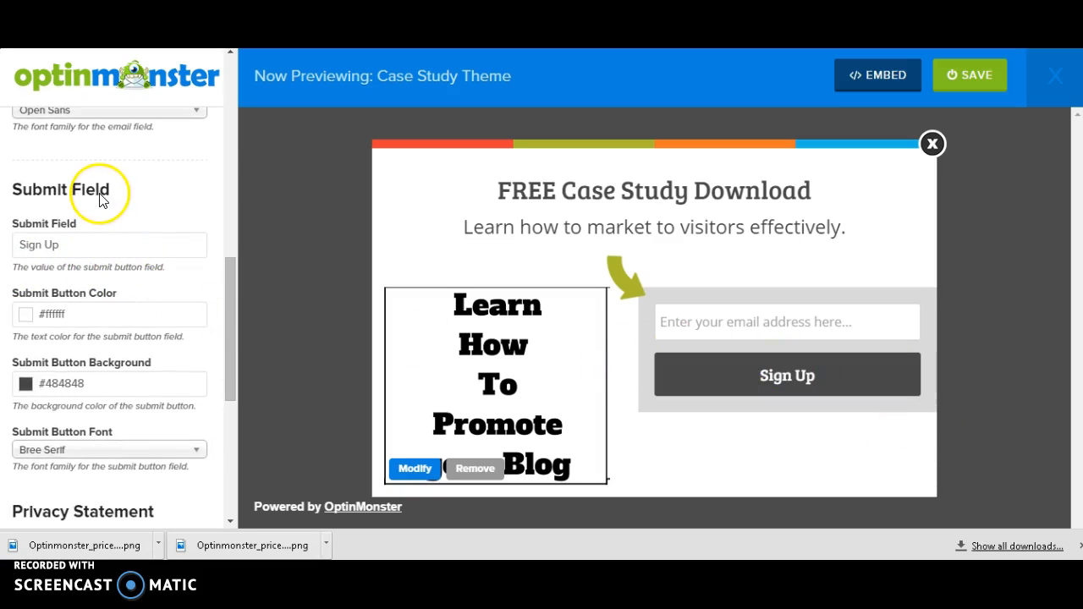
{"action": "left_click", "coordinate": [70, 244]}
{"action": "left_click_drag", "start_coordinate": [240, 322], "coordinate": [239, 358]}
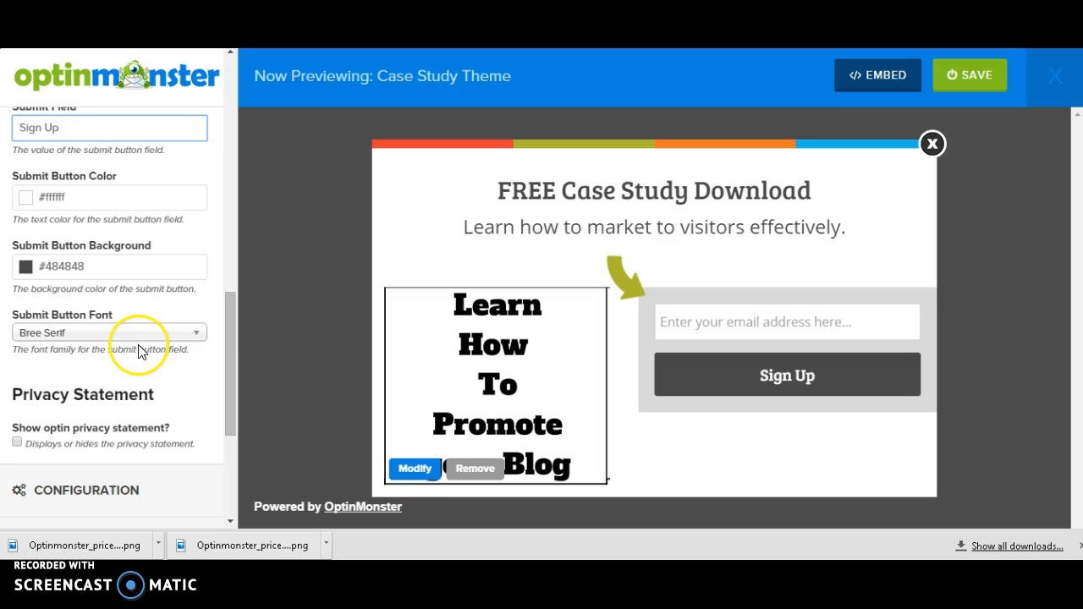
- Show the optin privacy statement in the form and hide it again
{"action": "left_click_drag", "start_coordinate": [232, 346], "coordinate": [251, 437]}
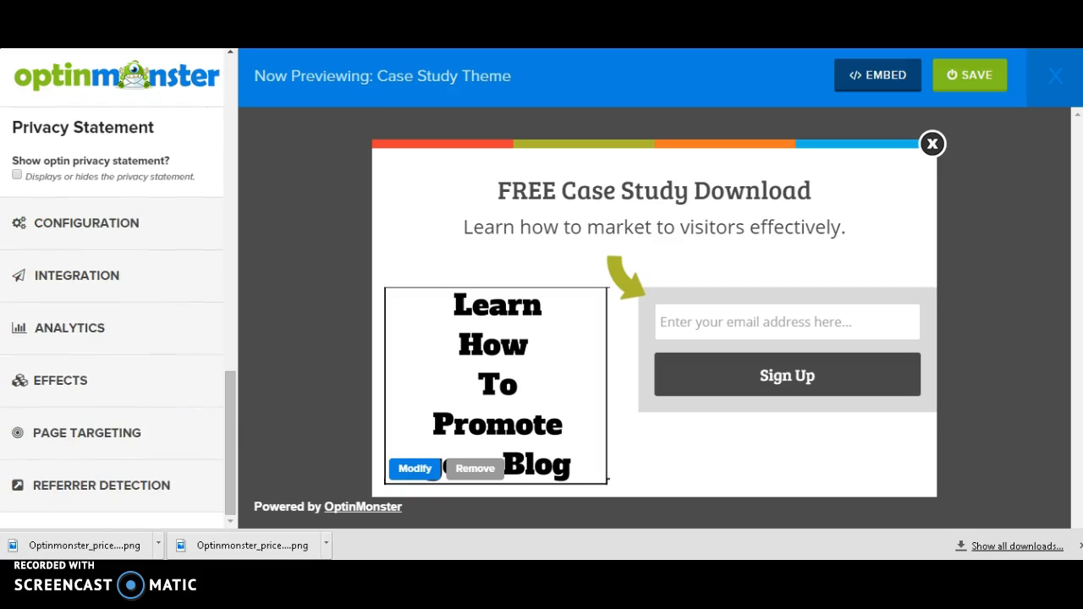
{"action": "left_click", "coordinate": [19, 173]}
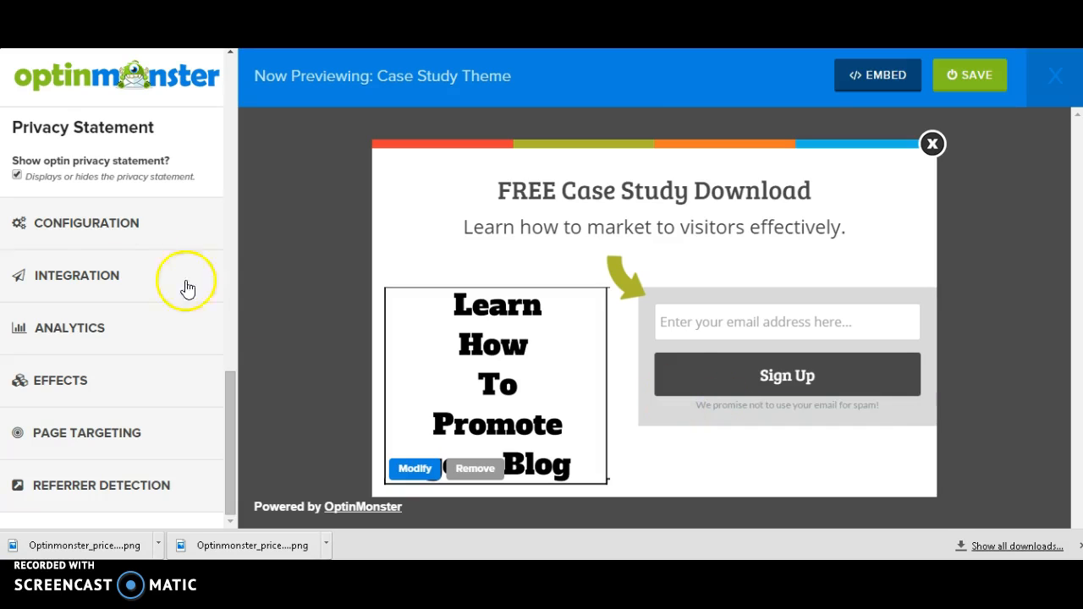
{"action": "left_click", "coordinate": [19, 173]}
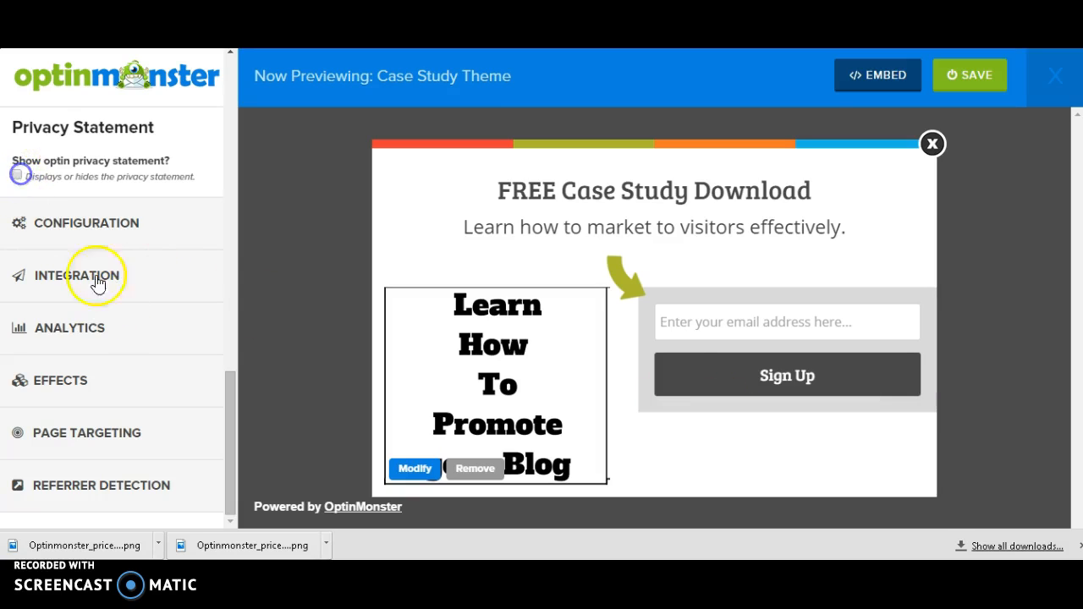
- Expand the Configuration section and examine the Optin Title and Optin Loading Delay settings
{"action": "left_click", "coordinate": [87, 227]}
{"action": "scroll", "coordinate": [89, 235], "scroll_direction": "down", "scroll_amount": 5}
{"action": "left_click_drag", "start_coordinate": [230, 330], "coordinate": [224, 167]}
{"action": "left_click_drag", "start_coordinate": [85, 164], "coordinate": [11, 175]}
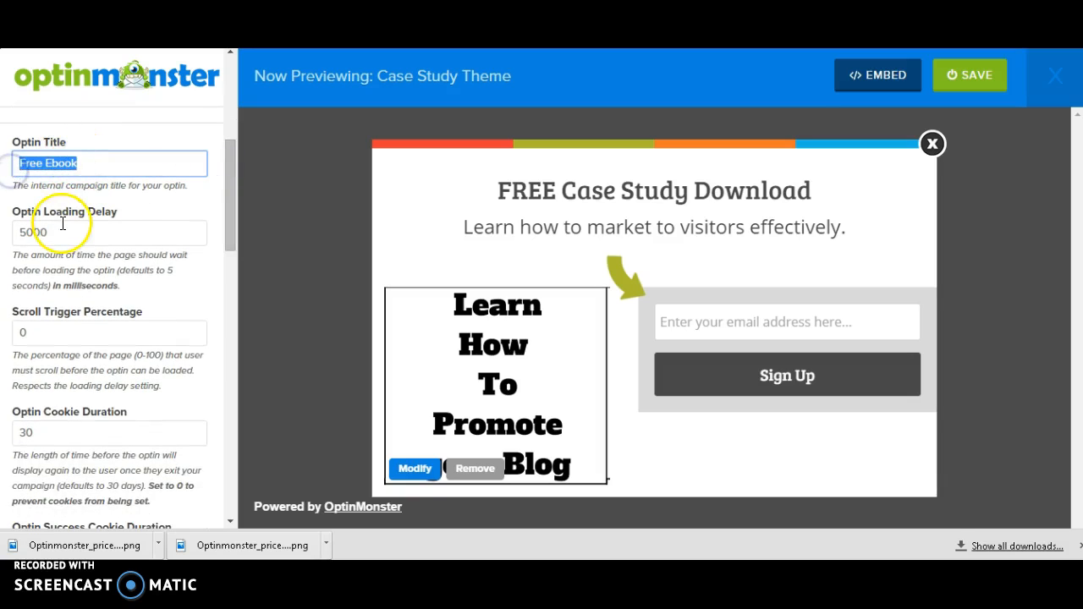
{"action": "left_click_drag", "start_coordinate": [72, 232], "coordinate": [17, 232]}
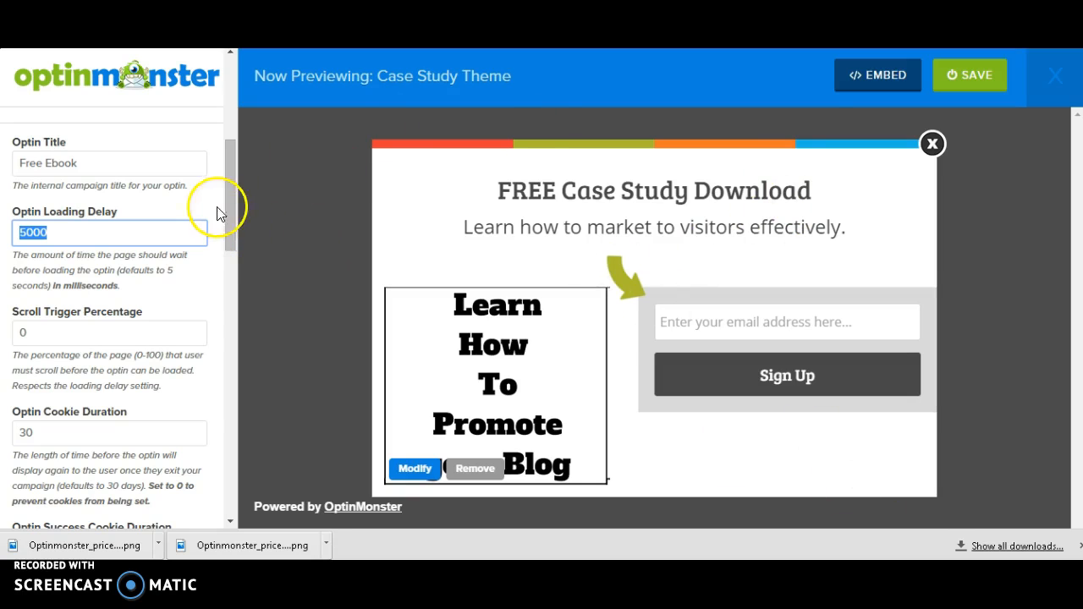
- Examine the Scroll Trigger Percentage, Optin Cookie Duration and Optin Success Cookie Duration settings in the Configuration section
{"action": "left_click_drag", "start_coordinate": [226, 213], "coordinate": [234, 247]}
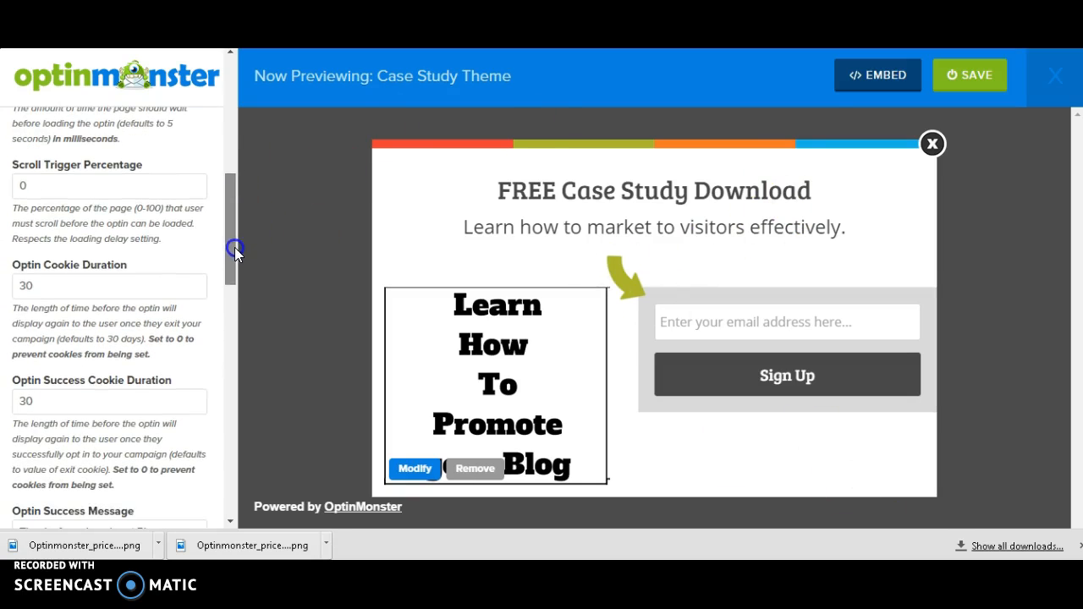
{"action": "left_click", "coordinate": [47, 283]}
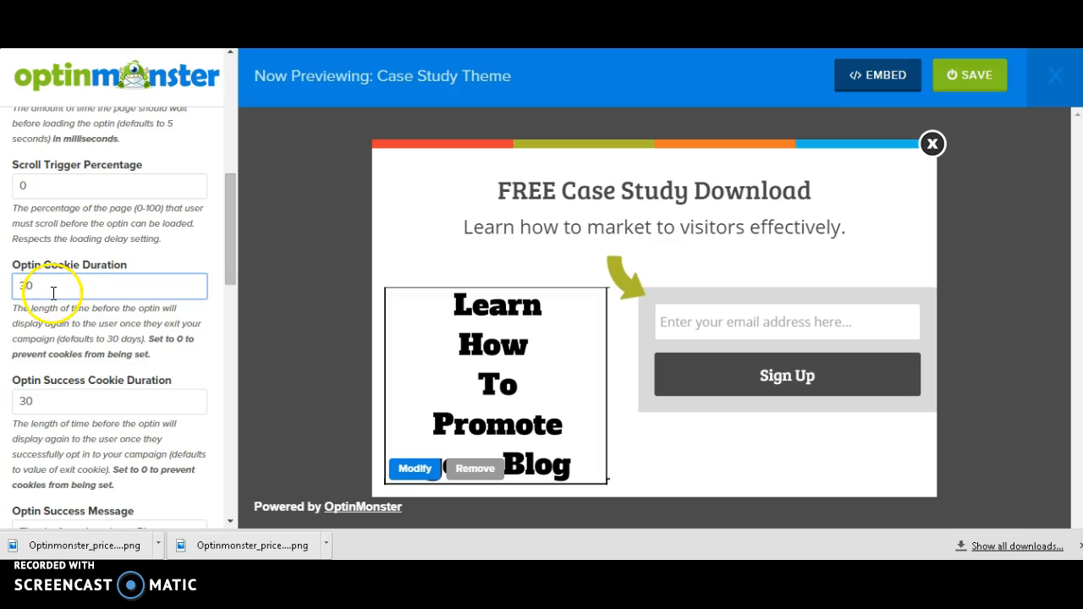
{"action": "double_click", "coordinate": [70, 293]}
{"action": "left_click", "coordinate": [133, 289]}
{"action": "left_click_drag", "start_coordinate": [230, 225], "coordinate": [236, 265]}
{"action": "double_click", "coordinate": [12, 213]}
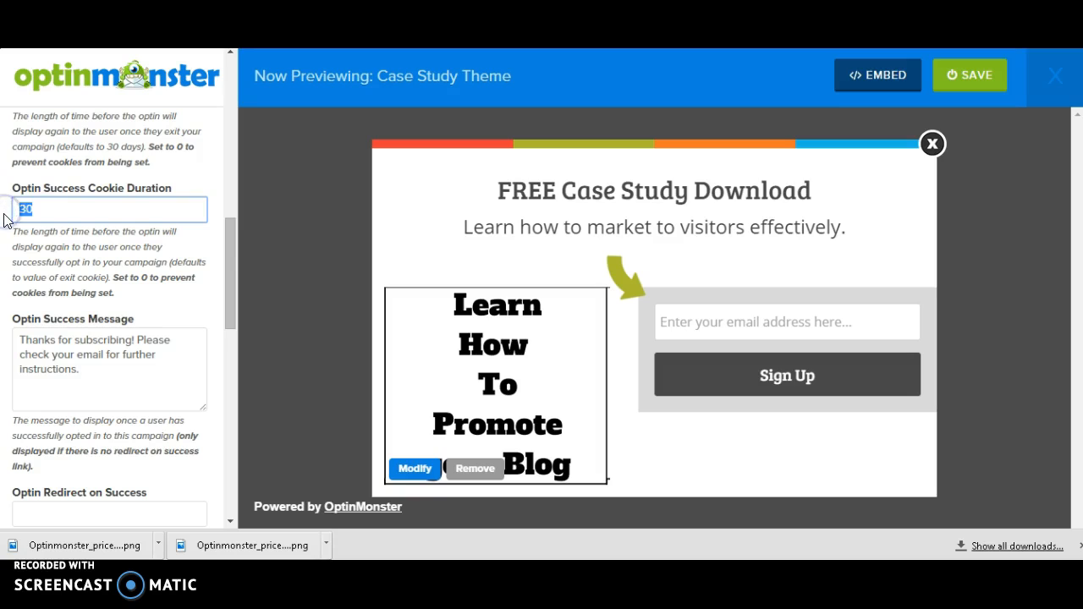
- Review the Optin Success Message text alongside the email field and Sign Up button in the form preview
{"action": "left_click_drag", "start_coordinate": [85, 373], "coordinate": [19, 339]}
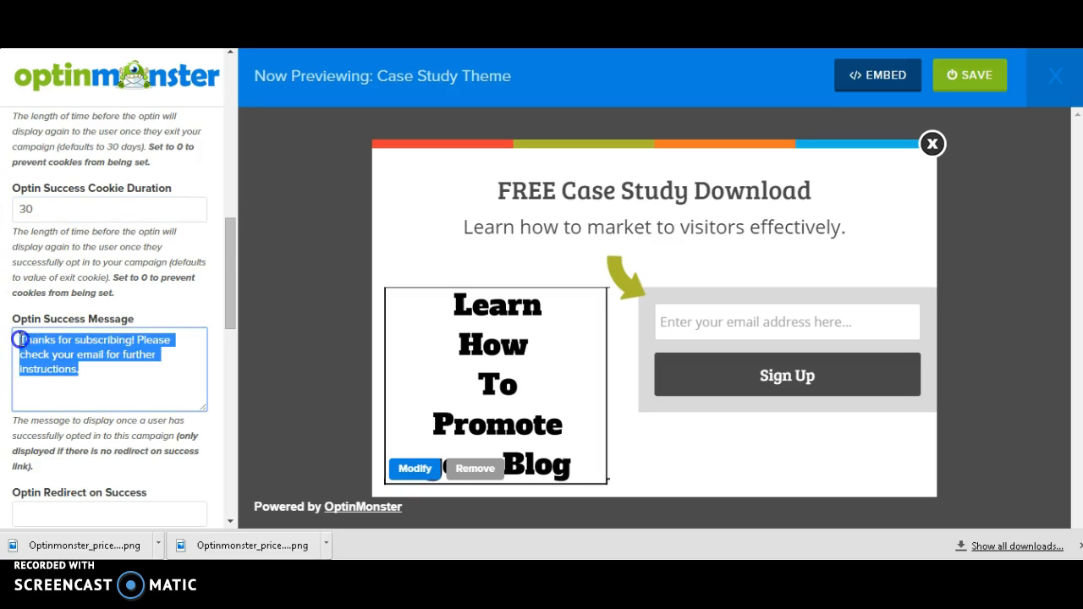
{"action": "left_click", "coordinate": [226, 266]}
{"action": "left_click", "coordinate": [711, 326]}
{"action": "left_click", "coordinate": [773, 382]}
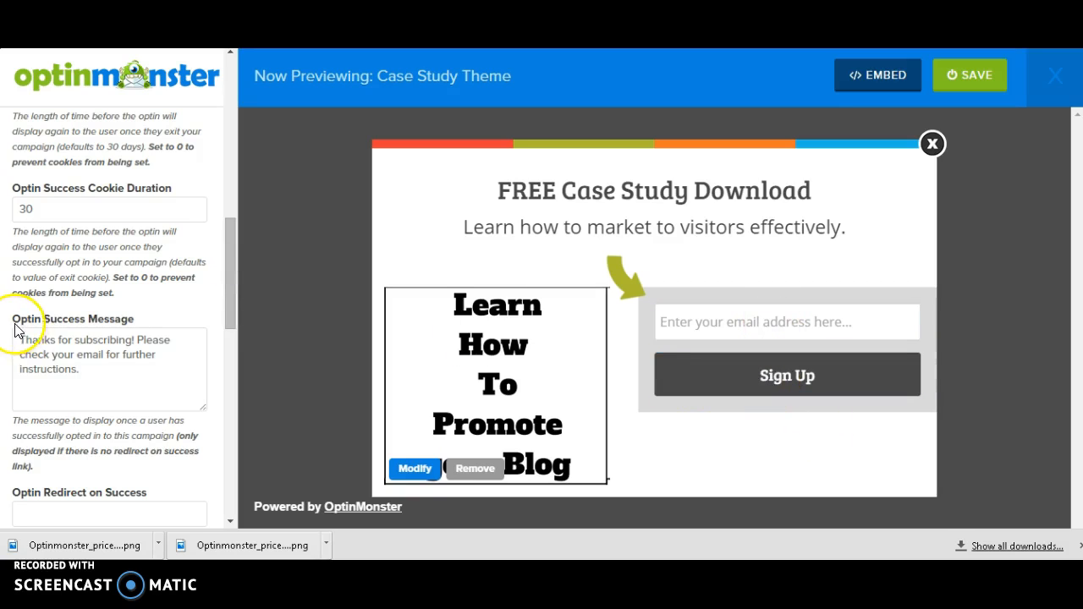
{"action": "left_click_drag", "start_coordinate": [18, 339], "coordinate": [123, 372]}
- Examine the Optin Redirect on Success field and the Pass Lead Data to Redirect URL option
{"action": "left_click_drag", "start_coordinate": [231, 312], "coordinate": [236, 350]}
{"action": "left_click", "coordinate": [99, 263]}
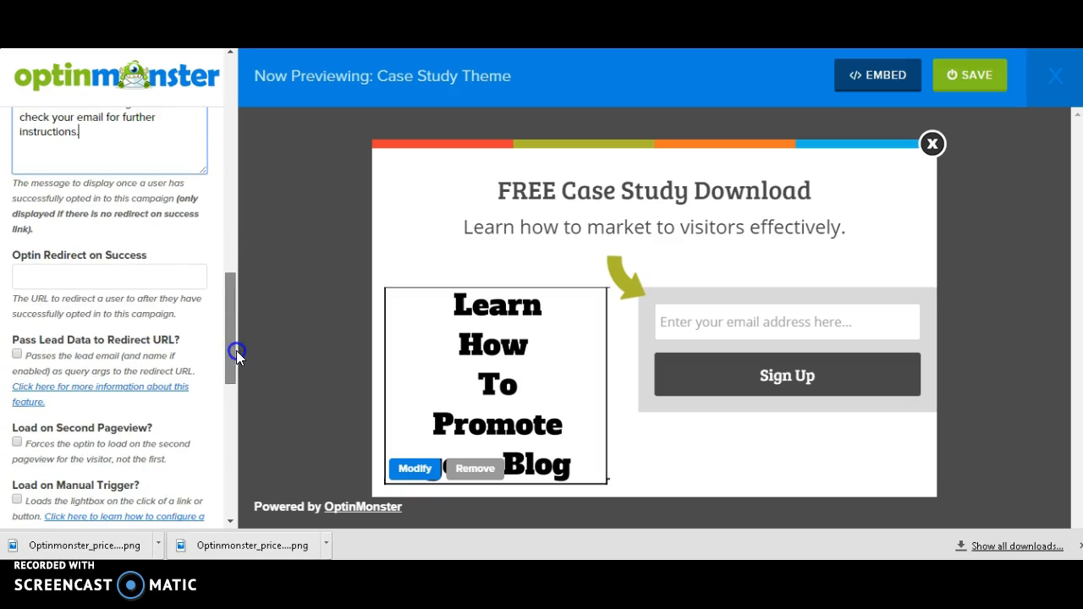
{"action": "left_click", "coordinate": [105, 279]}
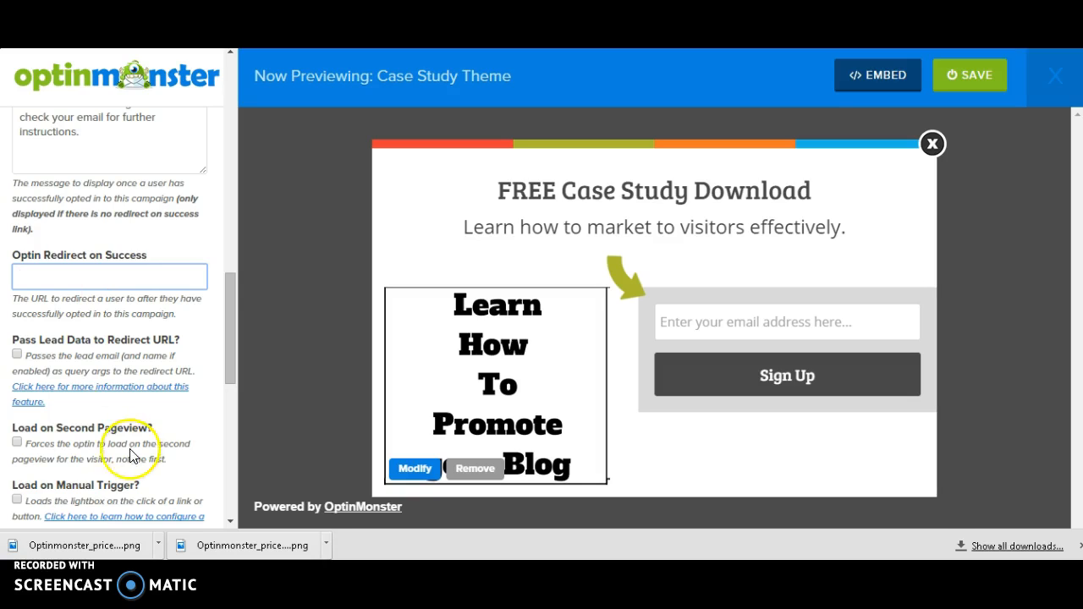
{"action": "left_click_drag", "start_coordinate": [232, 320], "coordinate": [232, 343]}
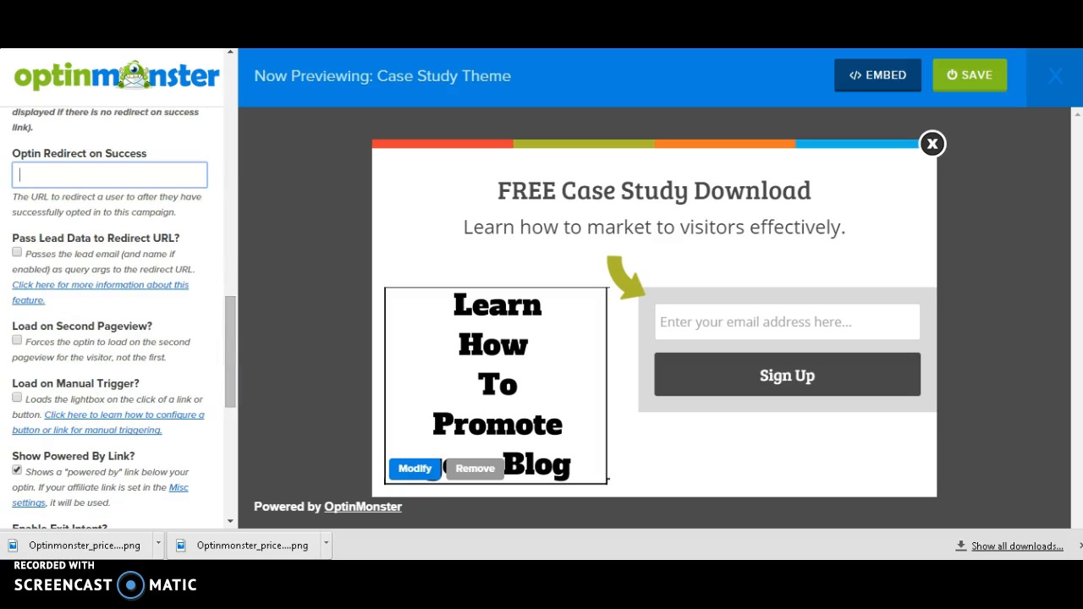
{"action": "left_click", "coordinate": [69, 175]}
- Review the second pageview, manual trigger and powered-by link options, and enable exit intent for the optin
{"action": "left_click_drag", "start_coordinate": [236, 327], "coordinate": [236, 355]}
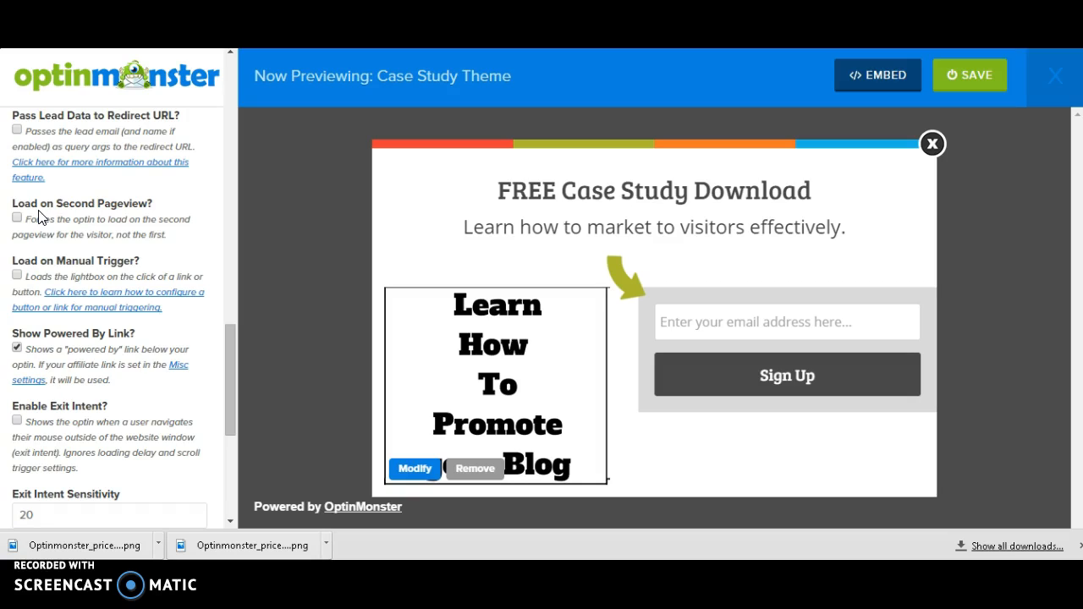
{"action": "scroll", "coordinate": [48, 285], "scroll_direction": "up", "scroll_amount": 1}
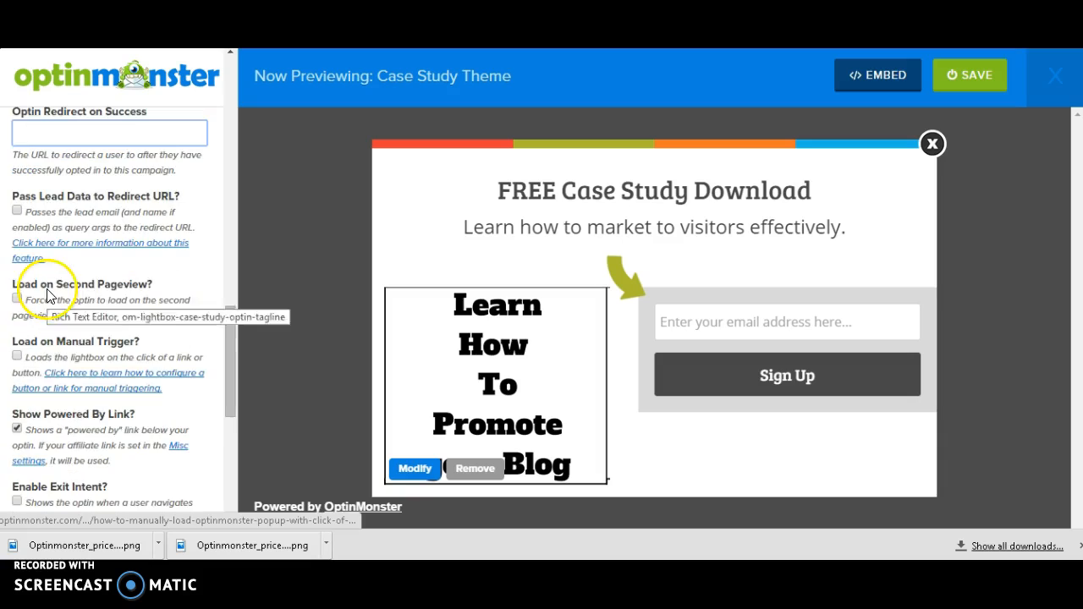
{"action": "scroll", "coordinate": [48, 294], "scroll_direction": "down", "scroll_amount": 1}
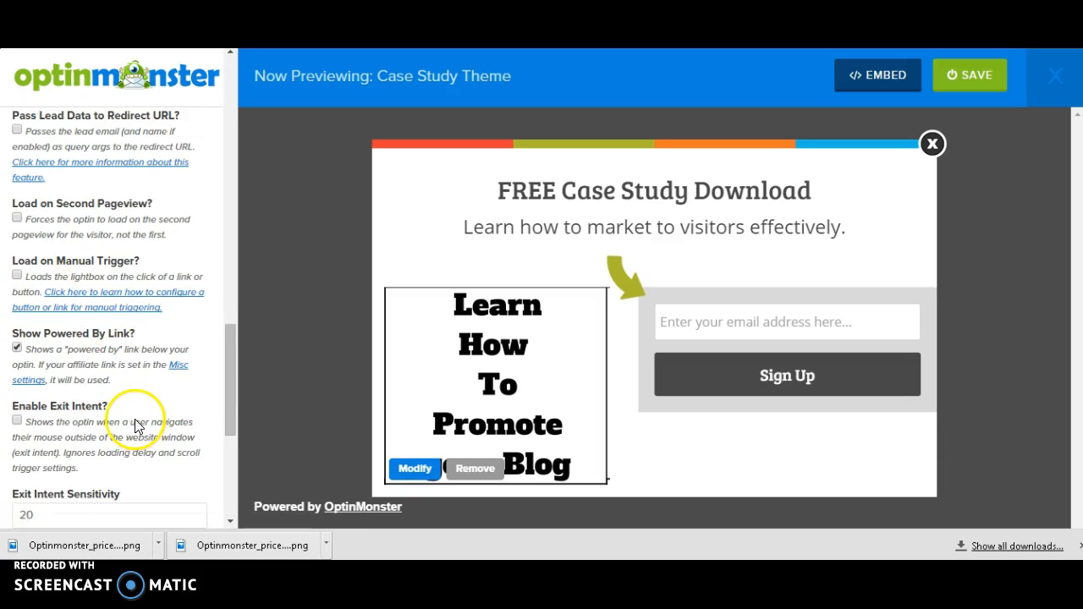
{"action": "scroll", "coordinate": [134, 421], "scroll_direction": "down", "scroll_amount": 1}
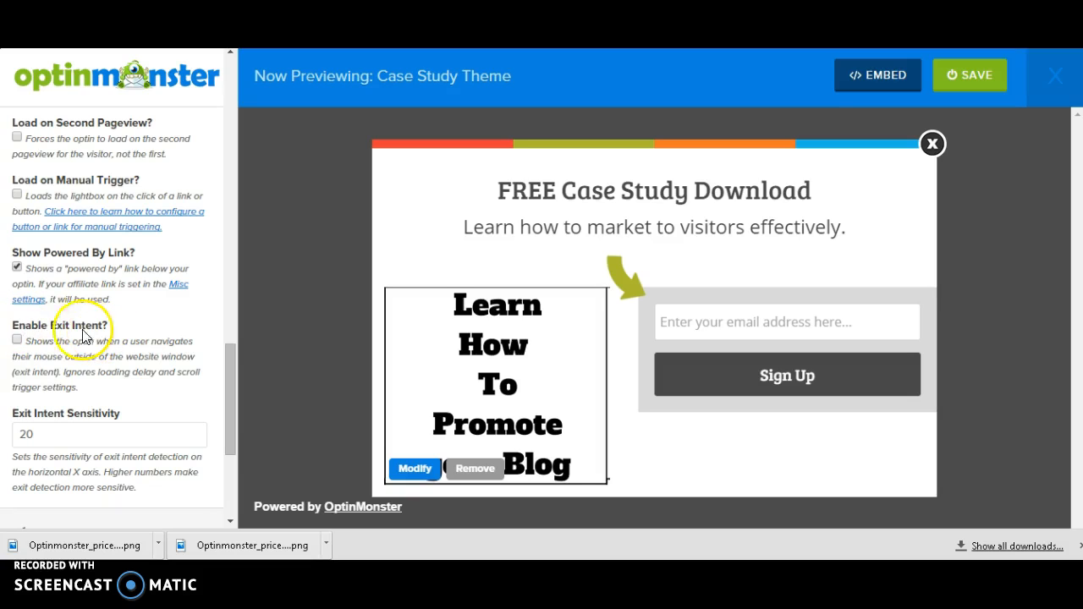
{"action": "left_click", "coordinate": [17, 339]}
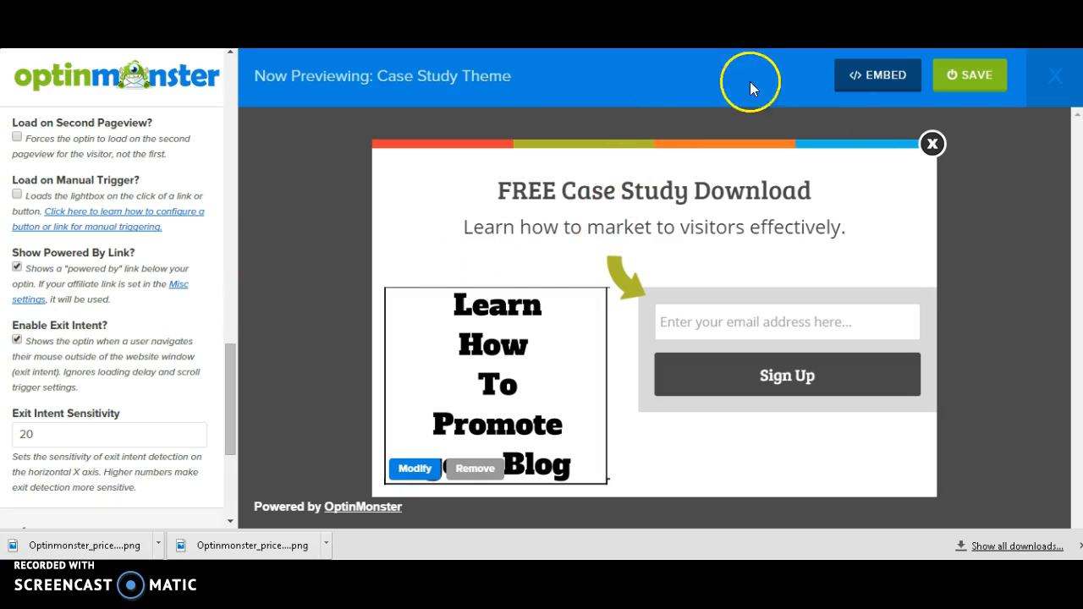
{"action": "left_click", "coordinate": [1002, 533]}
{"action": "left_click", "coordinate": [381, 70]}
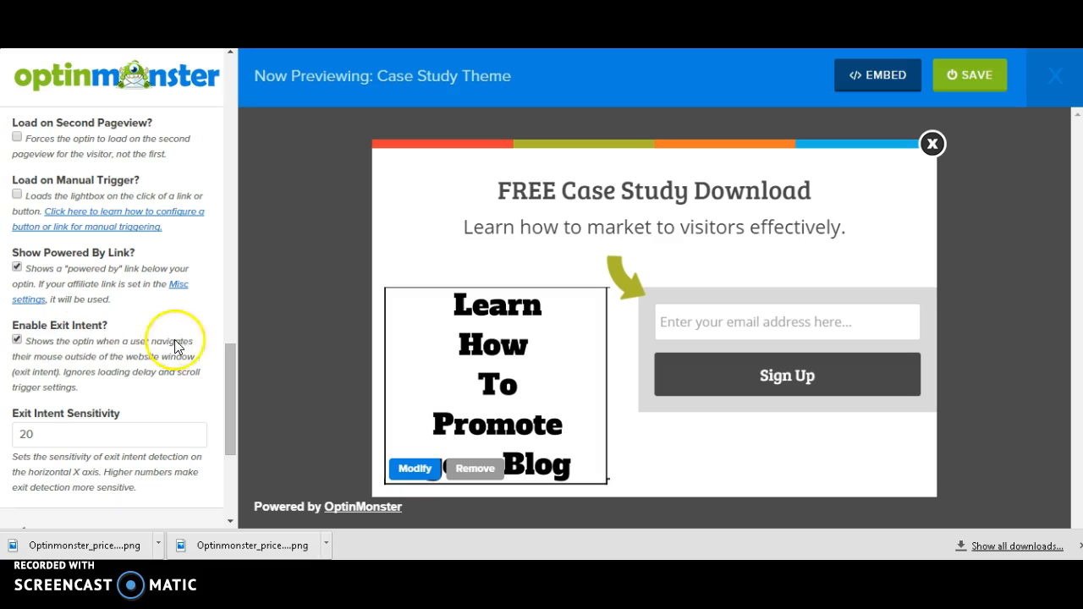
- Examine the Exit Intent Sensitivity setting at the end of the Configuration section
{"action": "left_click", "coordinate": [227, 364]}
{"action": "left_click_drag", "start_coordinate": [227, 364], "coordinate": [227, 408]}
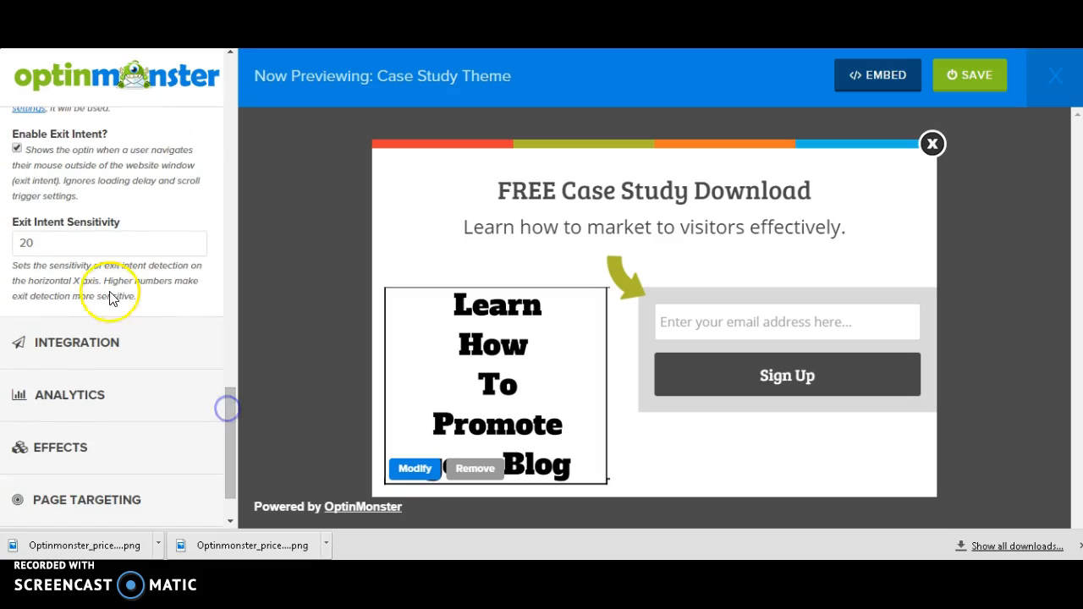
{"action": "left_click", "coordinate": [60, 234]}
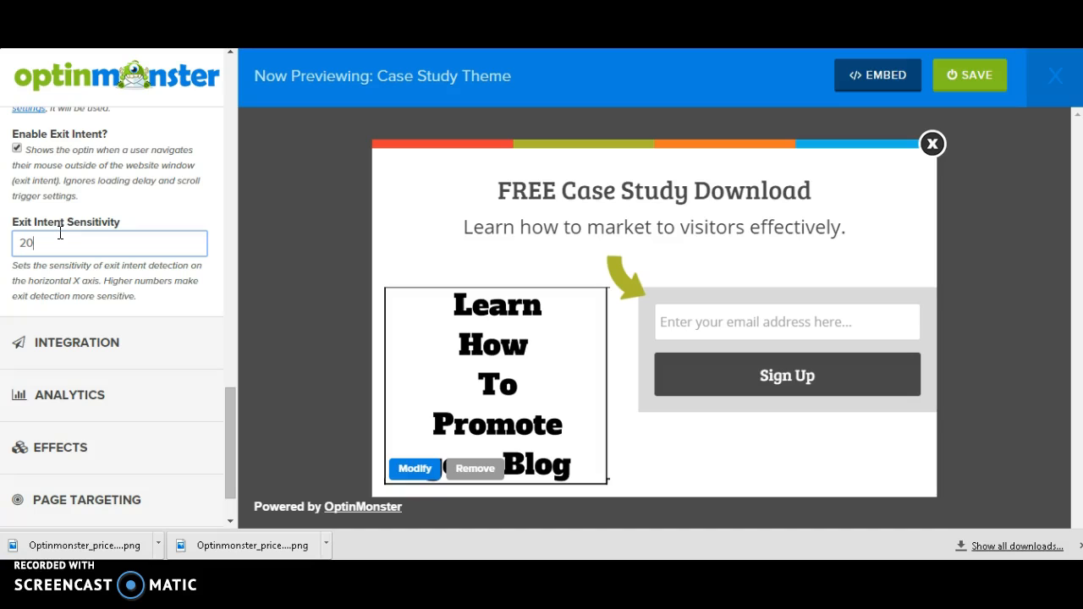
- Expand the Integration section, look through the available email providers and select MailChimp
{"action": "left_click", "coordinate": [96, 344]}
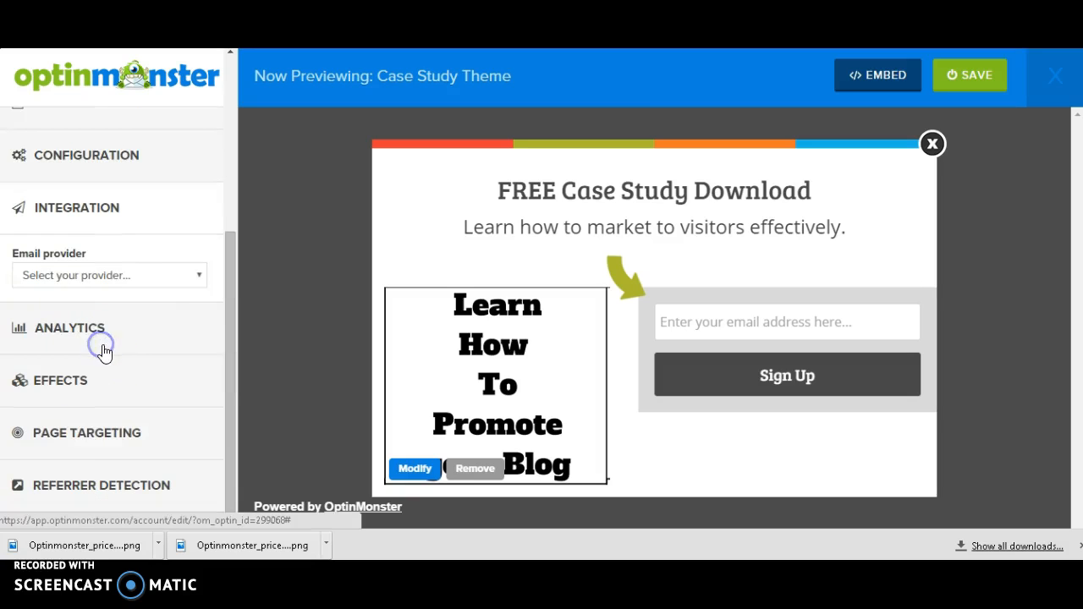
{"action": "left_click", "coordinate": [174, 276]}
{"action": "left_click_drag", "start_coordinate": [228, 265], "coordinate": [235, 218]}
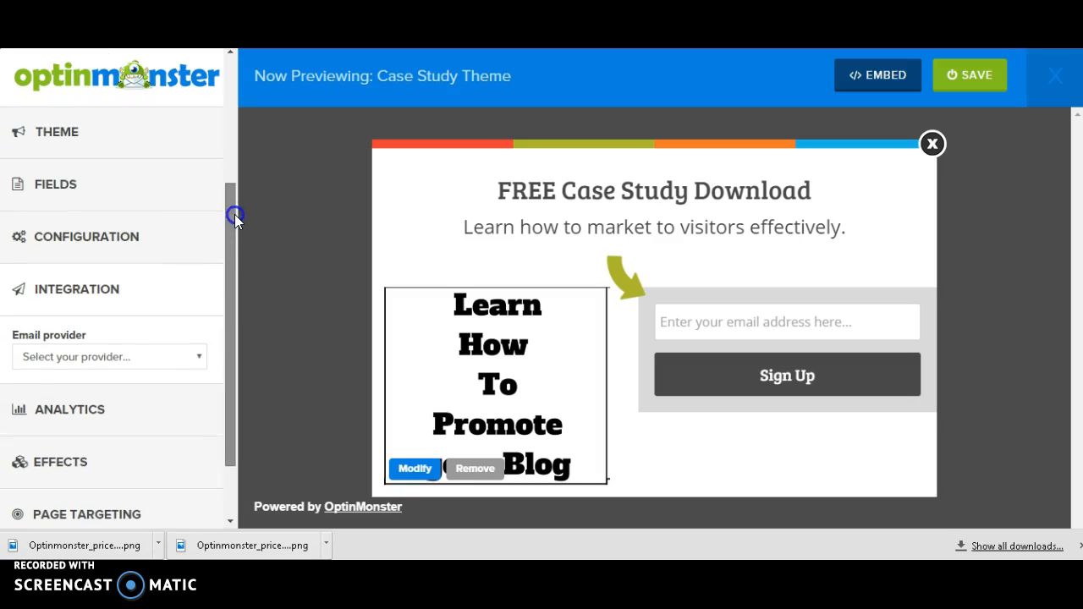
{"action": "left_click", "coordinate": [194, 354]}
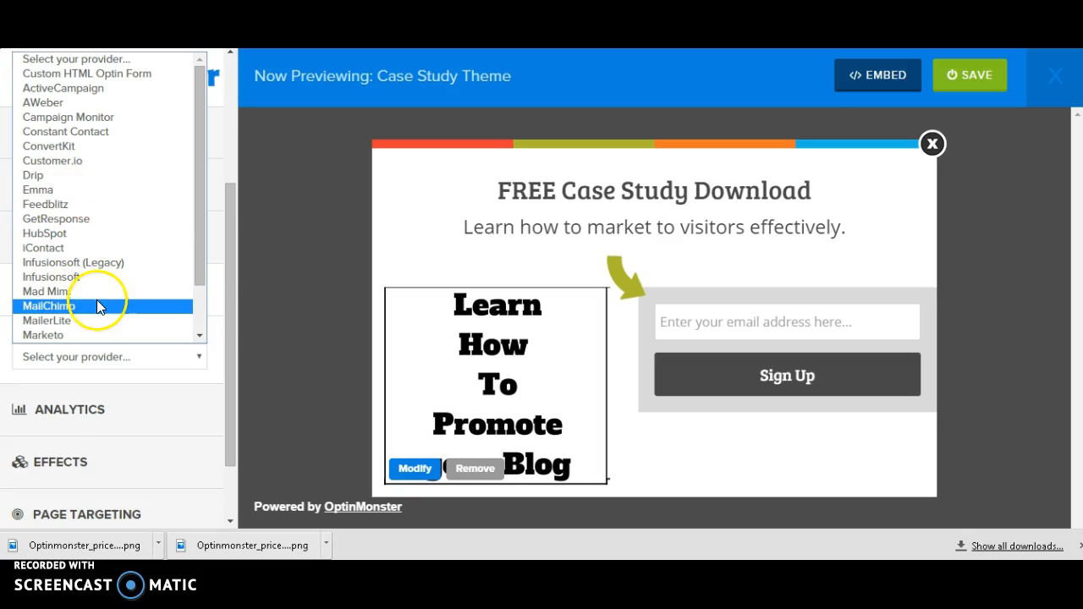
{"action": "left_click_drag", "start_coordinate": [201, 264], "coordinate": [191, 319]}
{"action": "left_click_drag", "start_coordinate": [198, 118], "coordinate": [200, 103]}
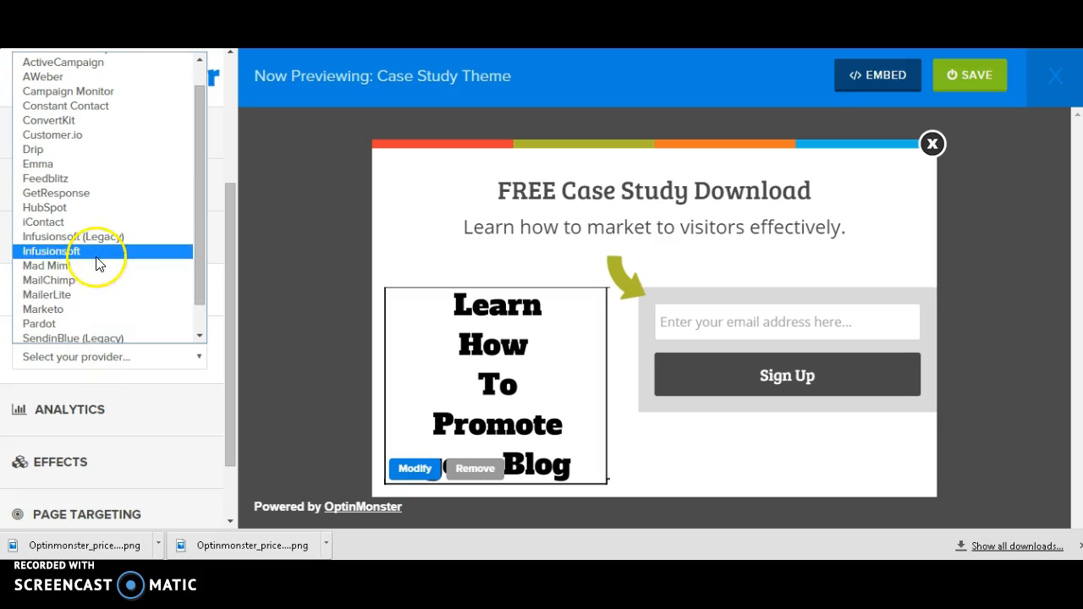
{"action": "left_click", "coordinate": [91, 282]}
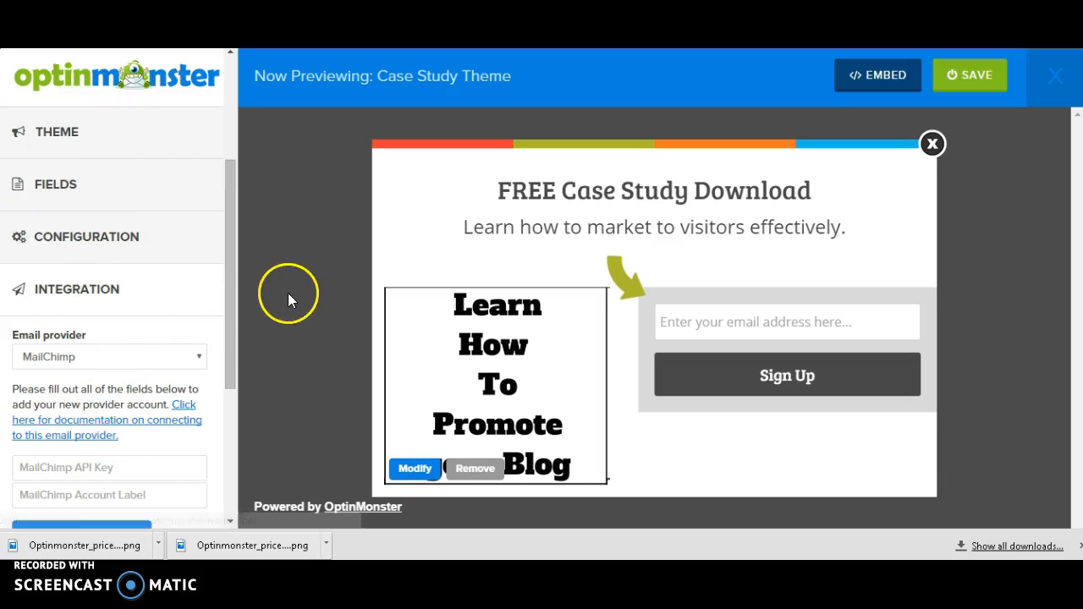
- Review the MailChimp API Key and MailChimp Account Label fields needed to connect the provider account
{"action": "left_click_drag", "start_coordinate": [235, 304], "coordinate": [251, 399]}
{"action": "left_click", "coordinate": [67, 268]}
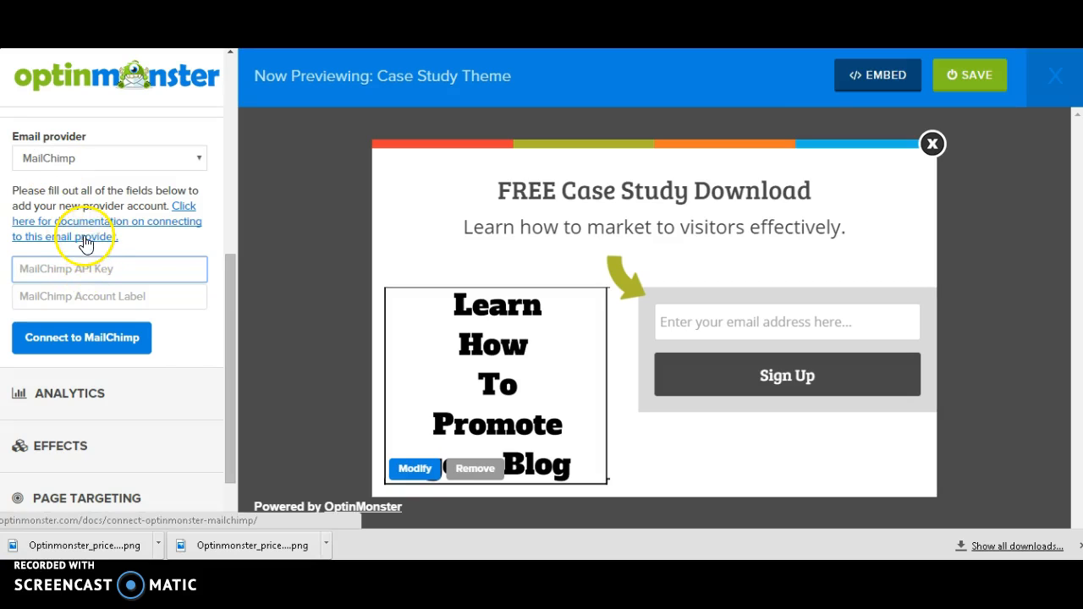
{"action": "left_click", "coordinate": [80, 299]}
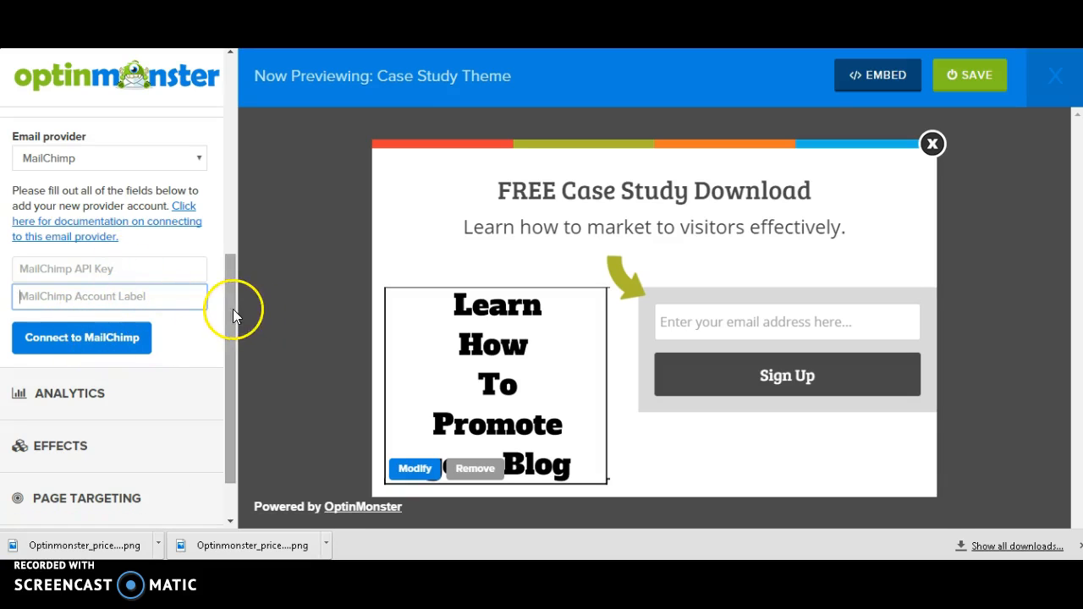
{"action": "left_click_drag", "start_coordinate": [230, 307], "coordinate": [231, 320]}
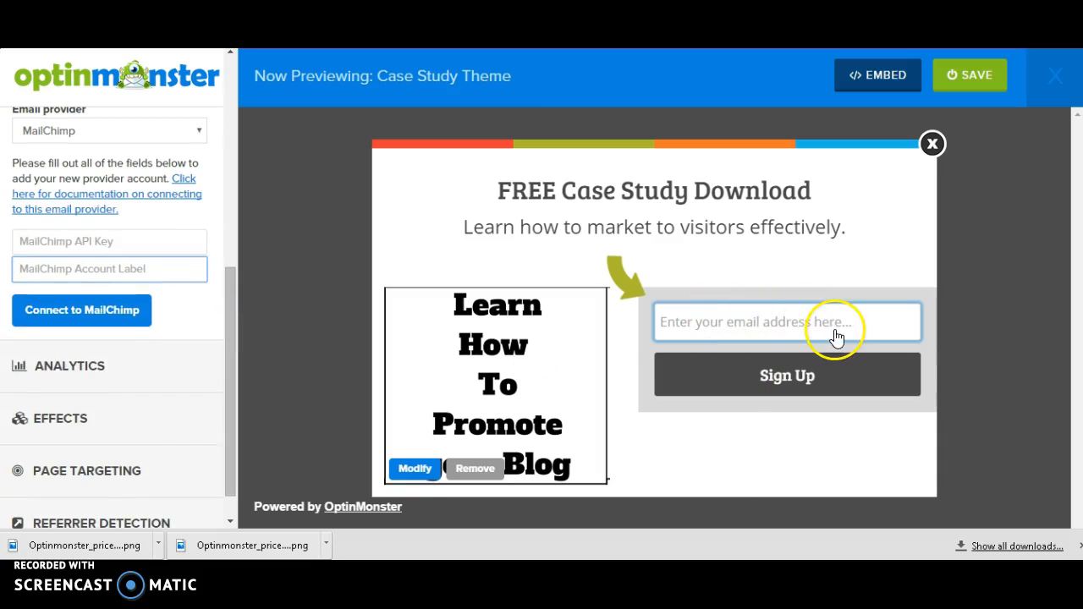
{"action": "left_click", "coordinate": [60, 268]}
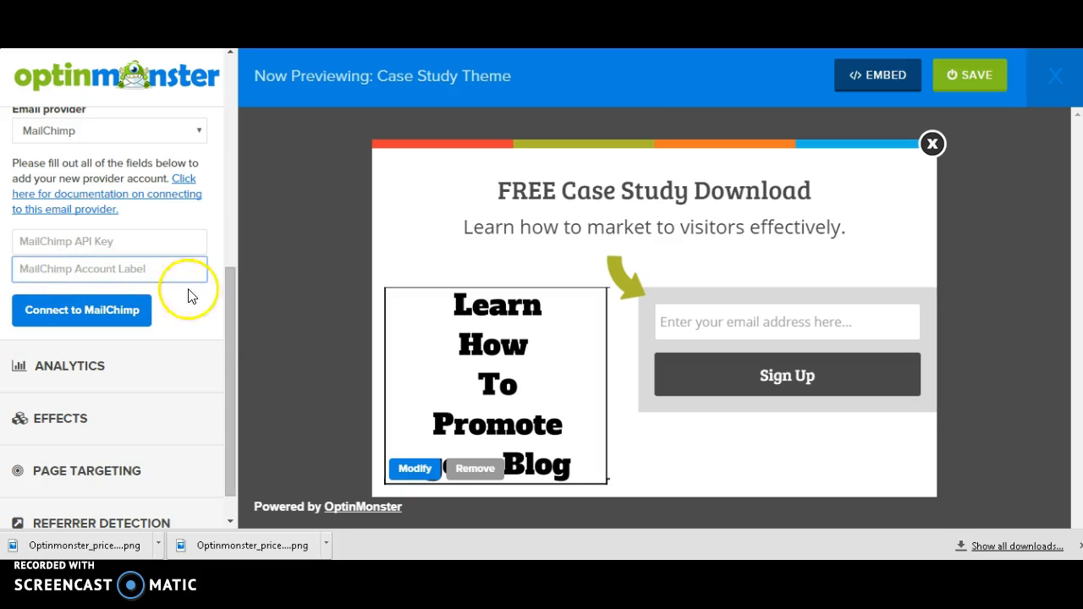
- Expand the Analytics section and review the Authorization Token field and the Google Analytics authentication options
{"action": "scroll", "coordinate": [230, 327], "scroll_direction": "down", "scroll_amount": 1}
{"action": "left_click", "coordinate": [67, 327]}
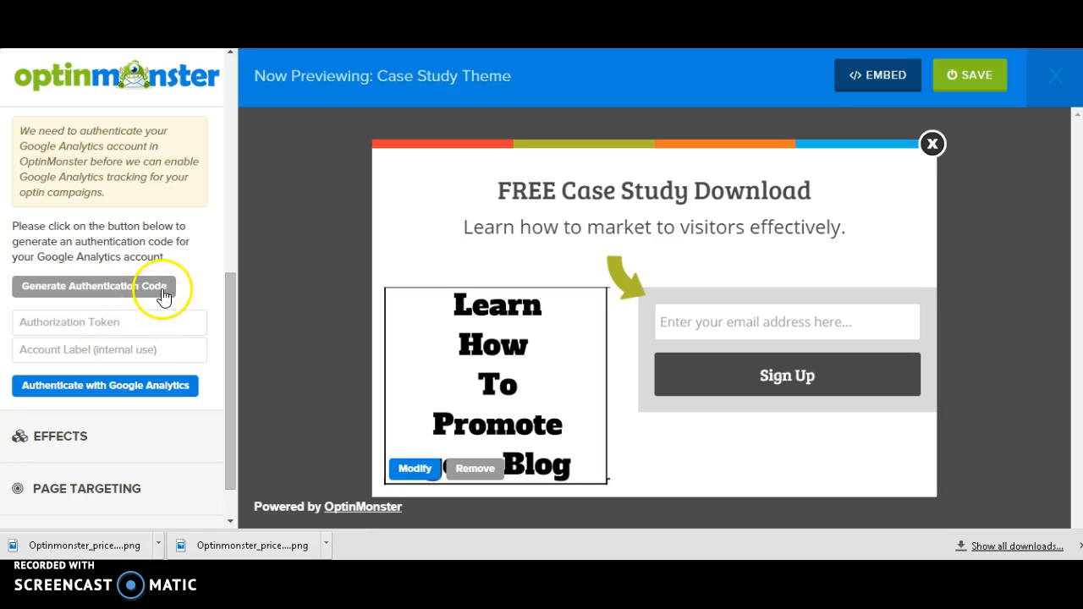
{"action": "left_click", "coordinate": [133, 320]}
{"action": "left_click", "coordinate": [126, 322]}
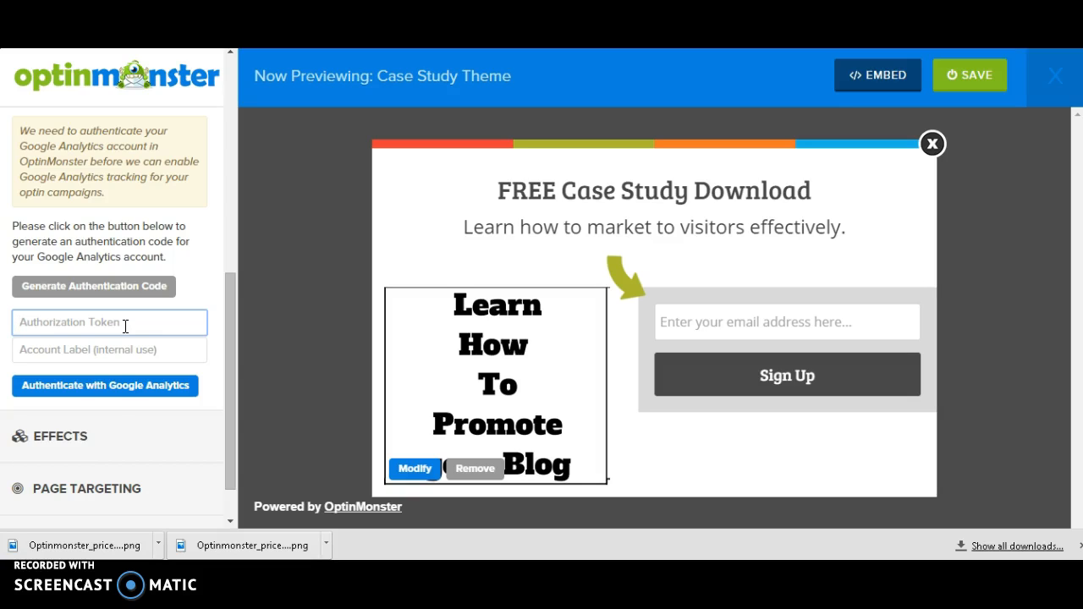
{"action": "left_click", "coordinate": [109, 389]}
- Preview the Bounce In and Bounce In (Down) display effects in the Effects section and set the Optin Display Effect to Flip Down
{"action": "left_click_drag", "start_coordinate": [235, 321], "coordinate": [232, 365]}
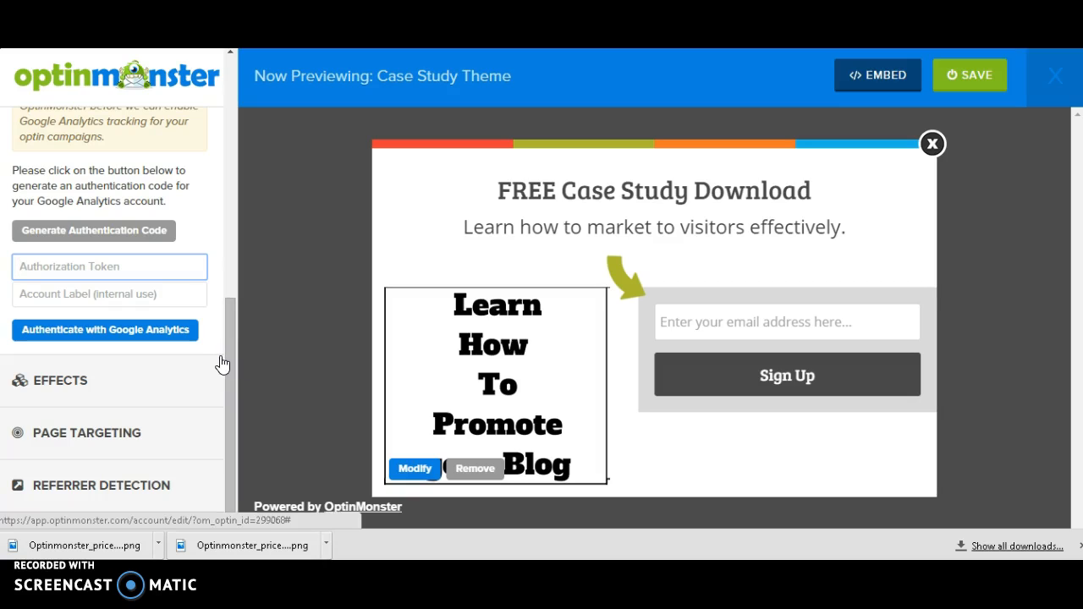
{"action": "left_click", "coordinate": [78, 381]}
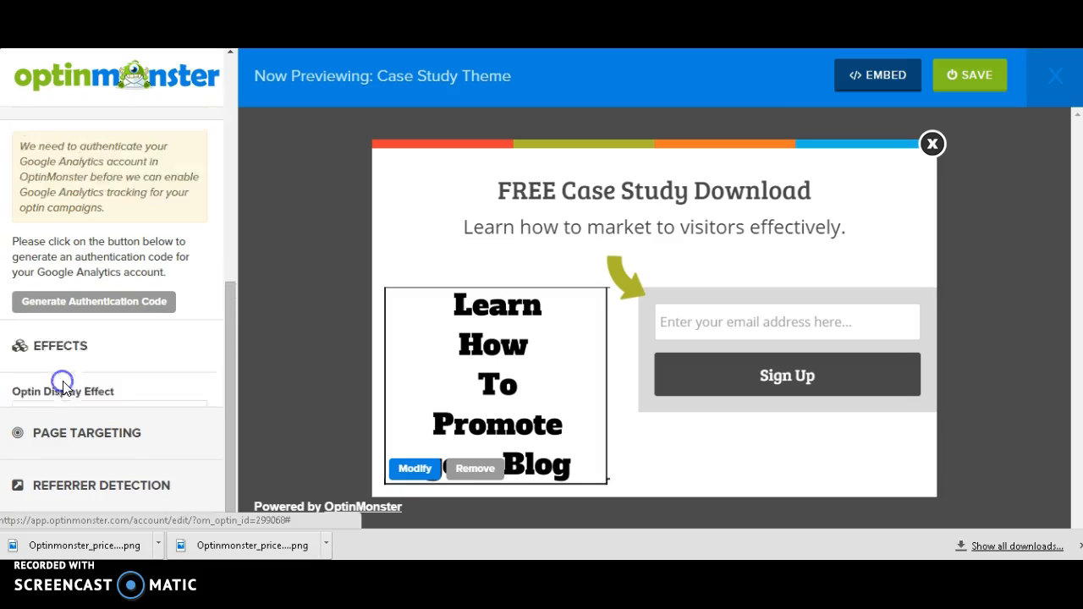
{"action": "left_click", "coordinate": [100, 351]}
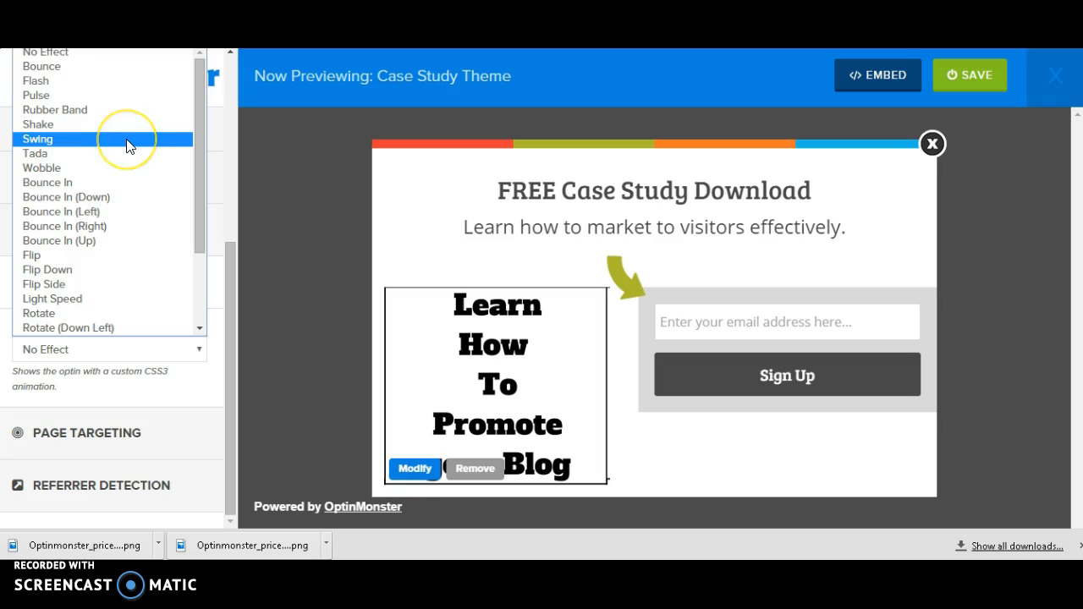
{"action": "left_click", "coordinate": [122, 182]}
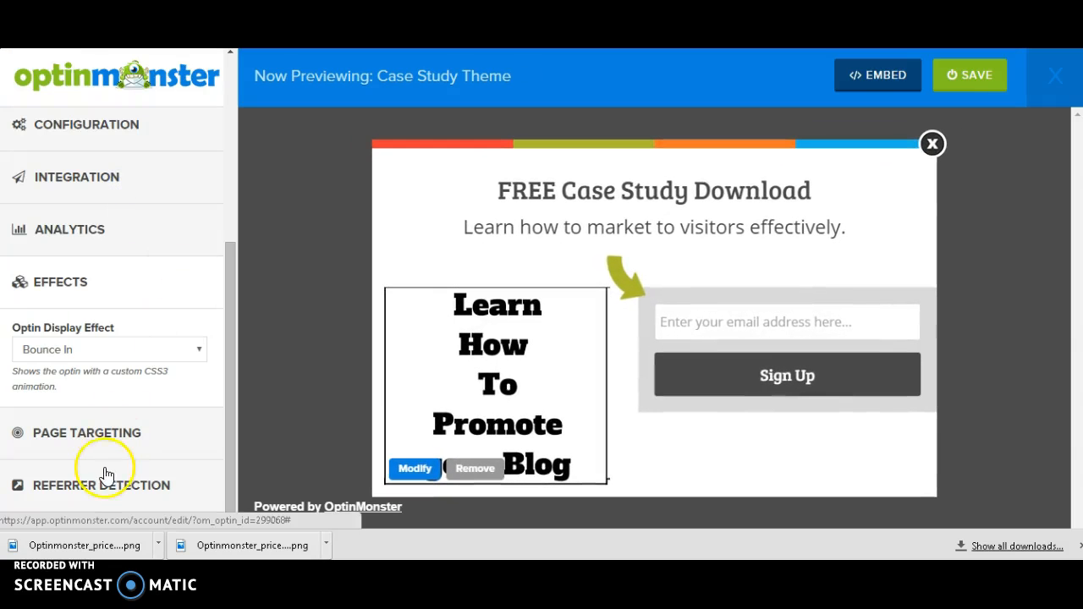
{"action": "left_click", "coordinate": [150, 350]}
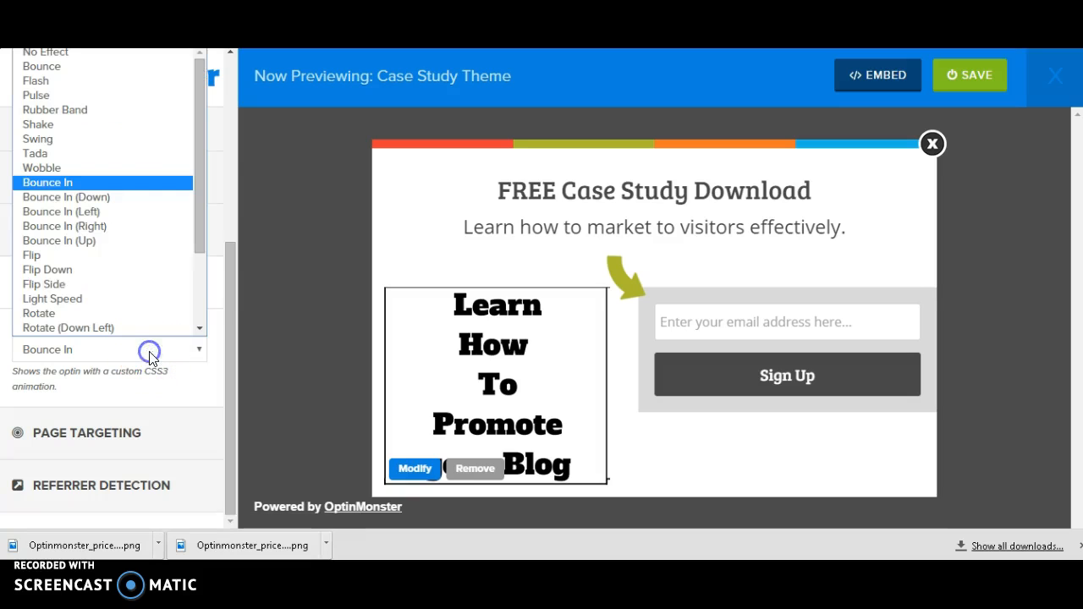
{"action": "left_click", "coordinate": [122, 208]}
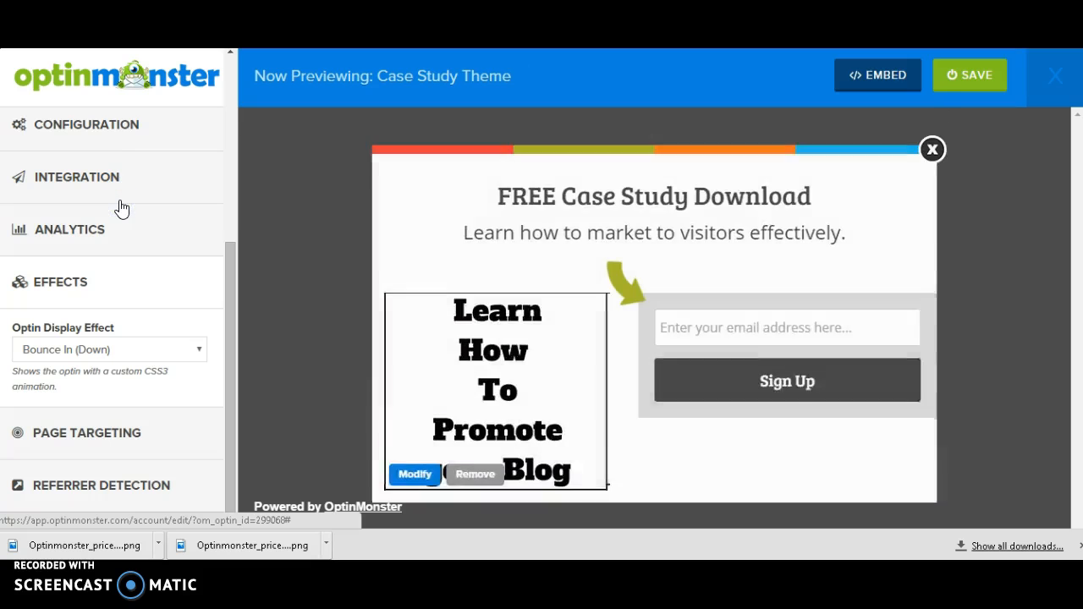
{"action": "left_click", "coordinate": [104, 348]}
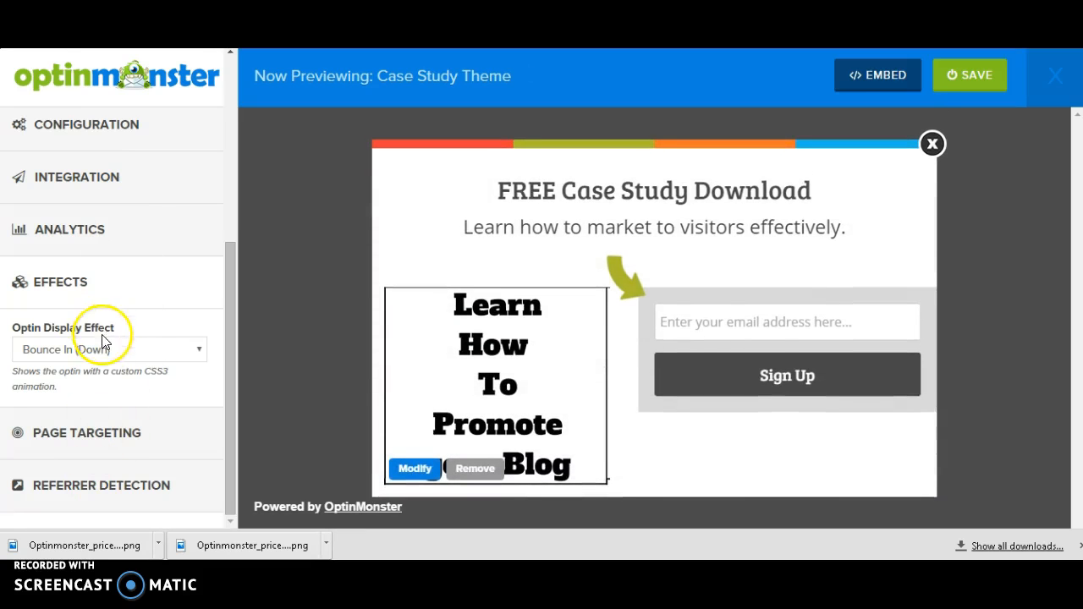
{"action": "left_click", "coordinate": [88, 270]}
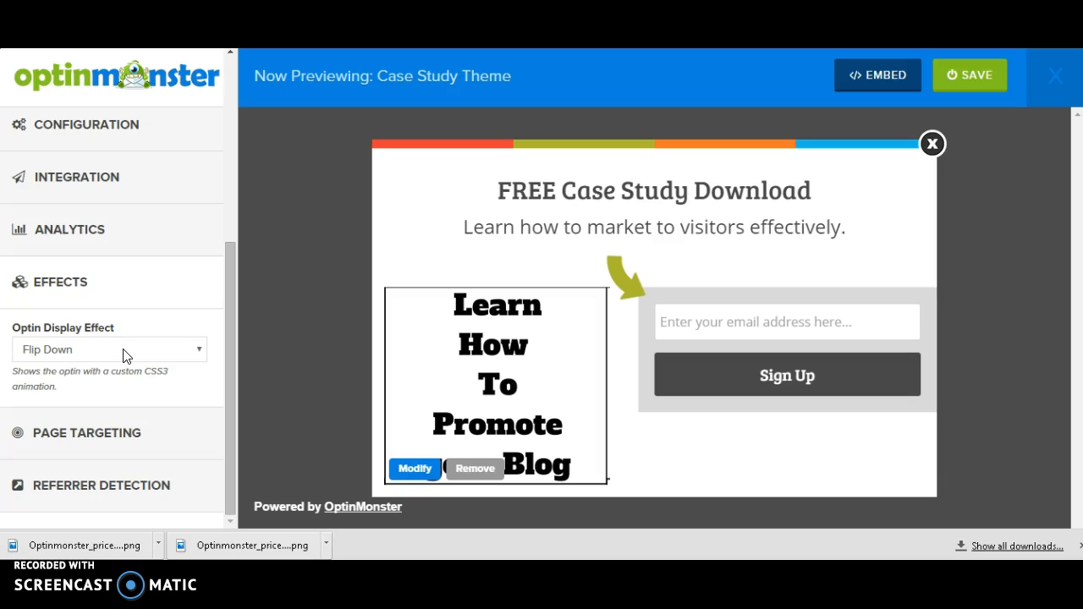
- Set the Optin Display Effect to Rotate (Up Right) and preview its animation on the lightbox
{"action": "left_click", "coordinate": [123, 355]}
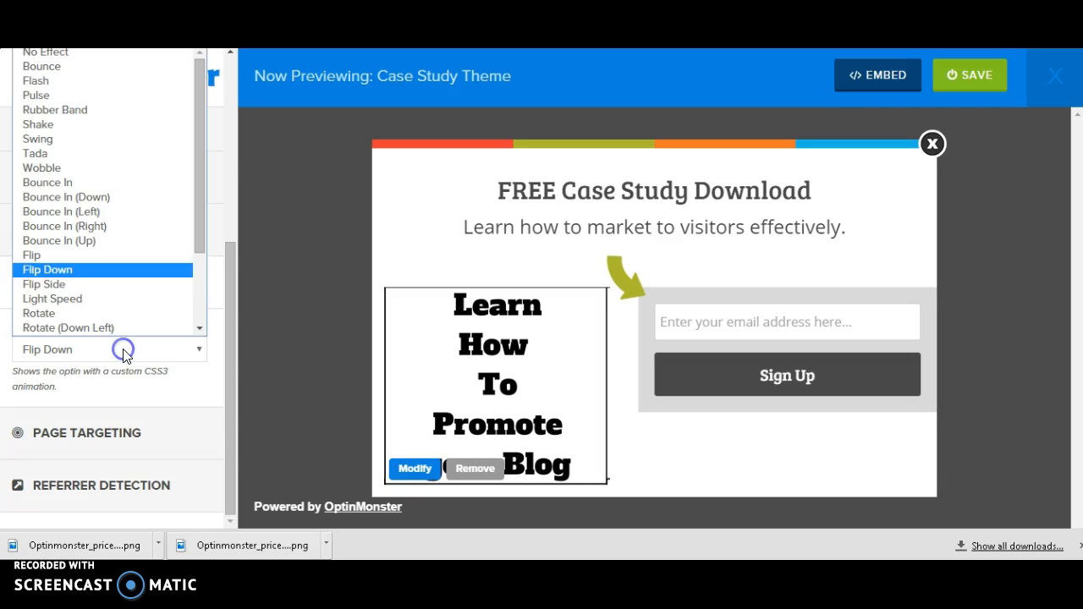
{"action": "scroll", "coordinate": [114, 291], "scroll_direction": "down", "scroll_amount": 2}
{"action": "left_click", "coordinate": [118, 271]}
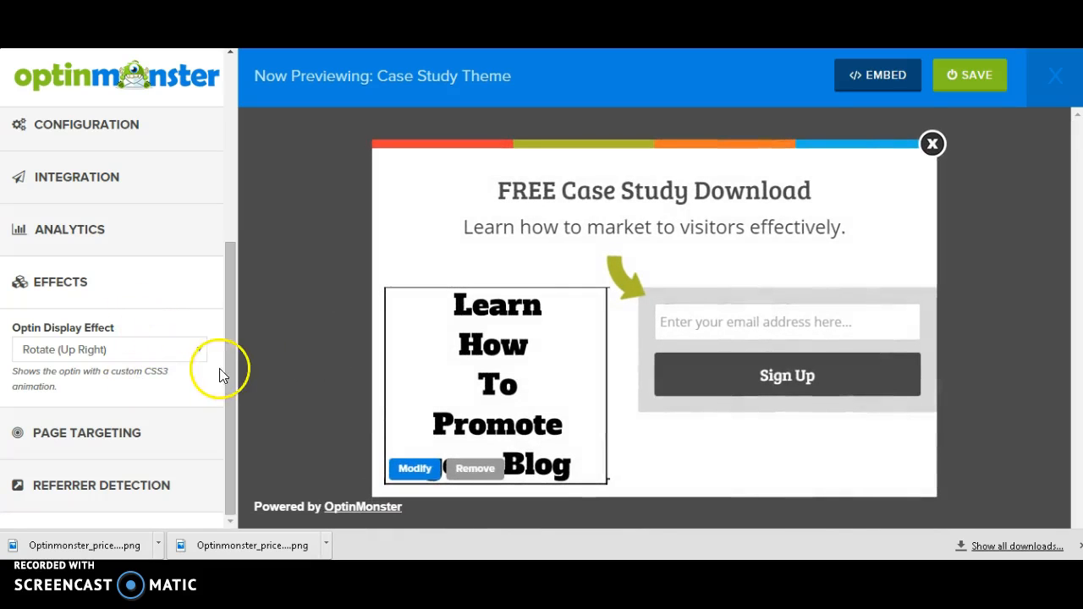
{"action": "left_click", "coordinate": [237, 414]}
- Expand the Page Targeting section and review the Page Slug field and the exact-match and page-exclusion options
{"action": "left_click", "coordinate": [53, 434]}
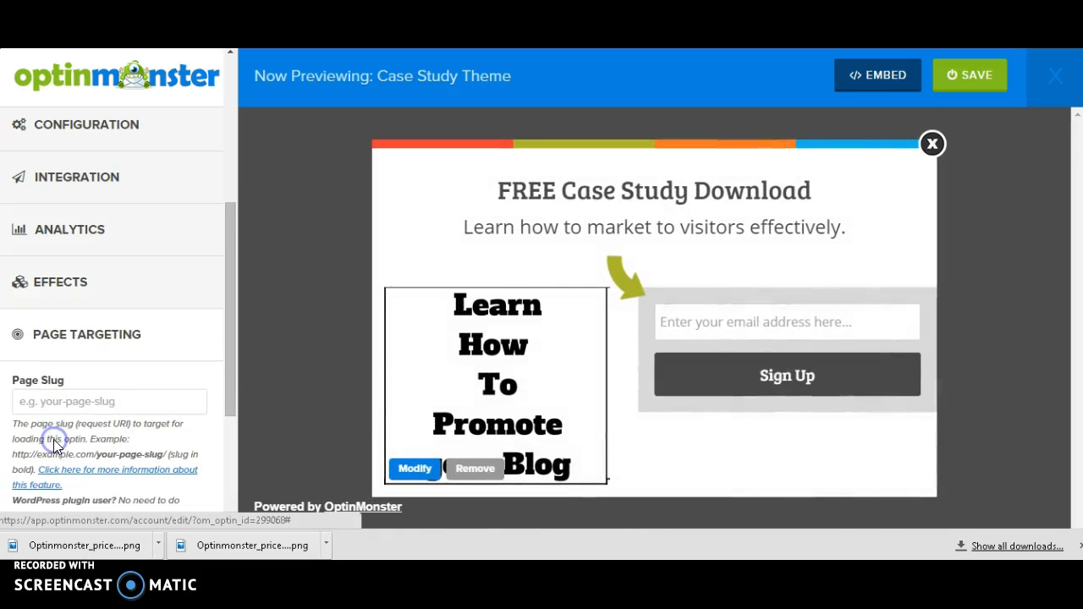
{"action": "scroll", "coordinate": [127, 385], "scroll_direction": "down", "scroll_amount": 2}
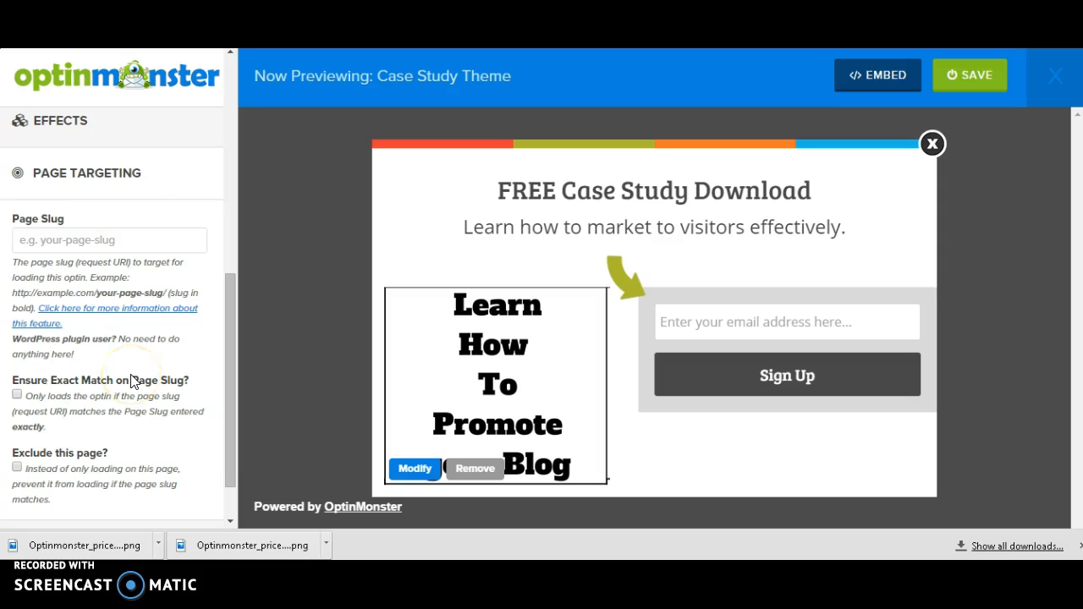
{"action": "left_click", "coordinate": [115, 241]}
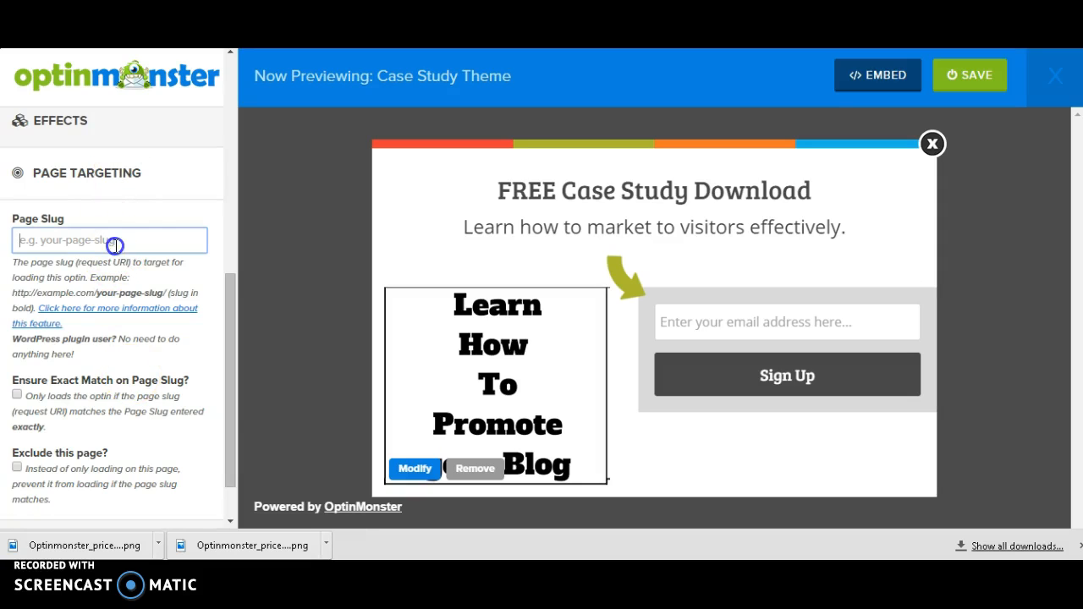
{"action": "left_click_drag", "start_coordinate": [120, 245], "coordinate": [95, 231]}
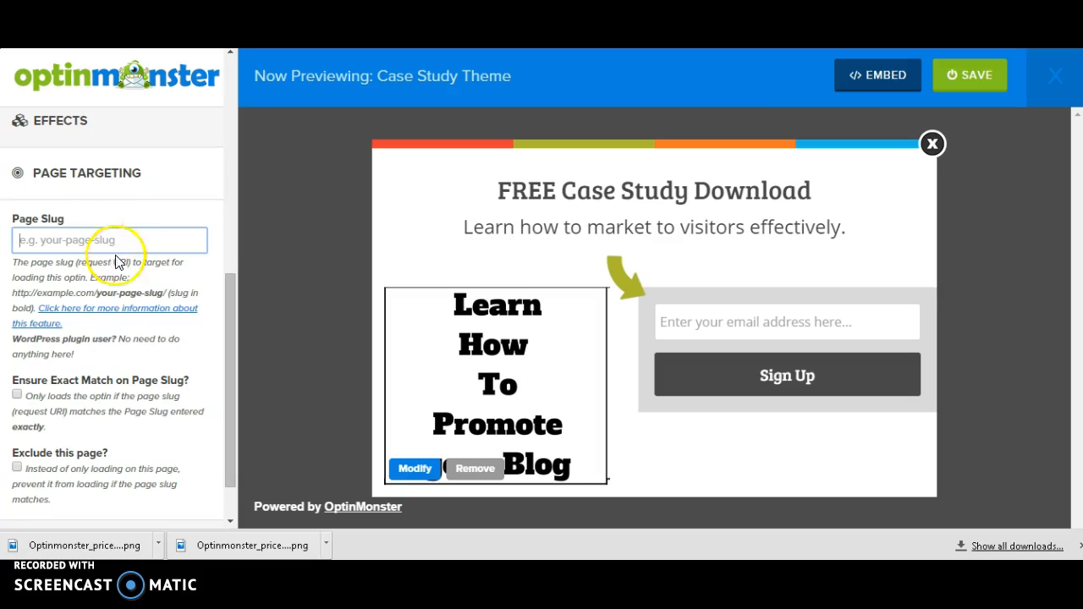
{"action": "scroll", "coordinate": [98, 433], "scroll_direction": "down", "scroll_amount": 1}
{"action": "left_click", "coordinate": [90, 176]}
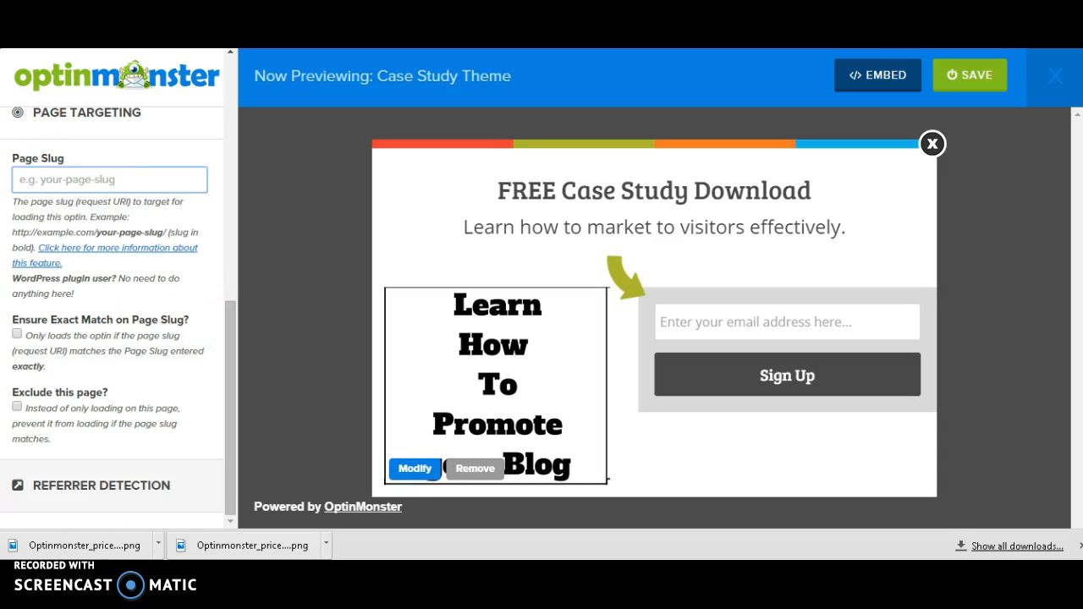
- Expand the Referrer Detection section and look through the available Referrer Domain choices without selecting one
{"action": "left_click", "coordinate": [105, 488]}
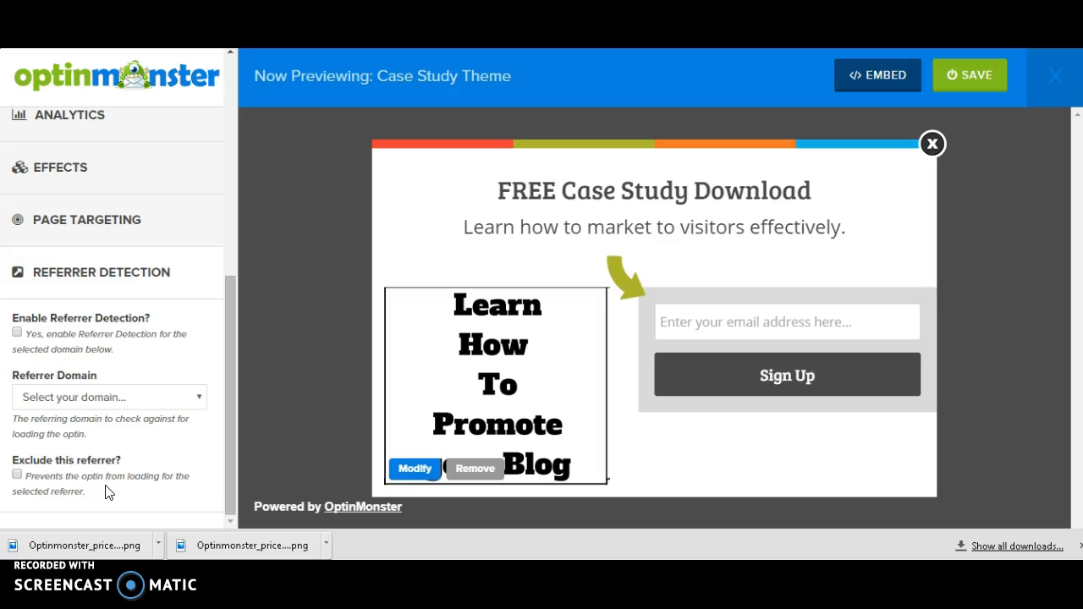
{"action": "left_click", "coordinate": [165, 399]}
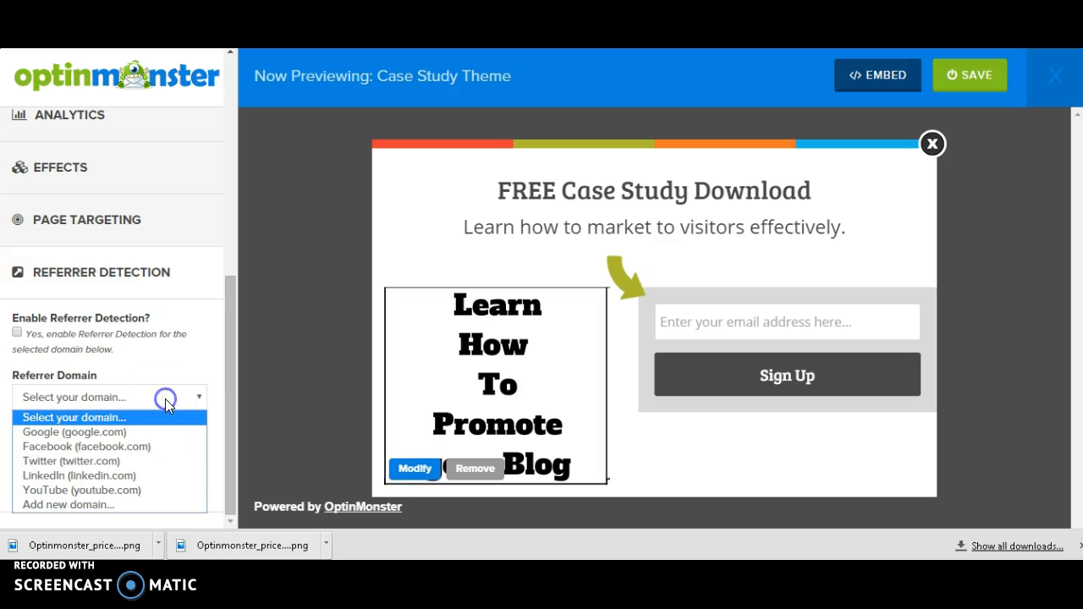
{"action": "left_click", "coordinate": [190, 355]}
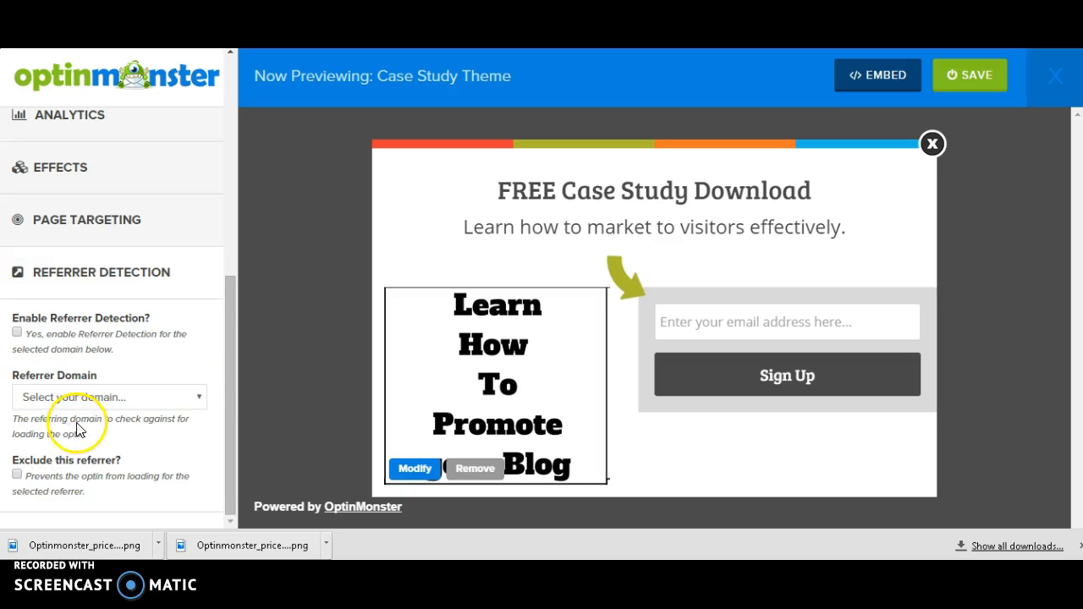
- Return to the start of the optin settings and examine the Powered by OptinMonster link beneath the lightbox preview
{"action": "left_click", "coordinate": [228, 465]}
{"action": "left_click_drag", "start_coordinate": [228, 464], "coordinate": [242, 336]}
{"action": "left_click_drag", "start_coordinate": [239, 273], "coordinate": [236, 223]}
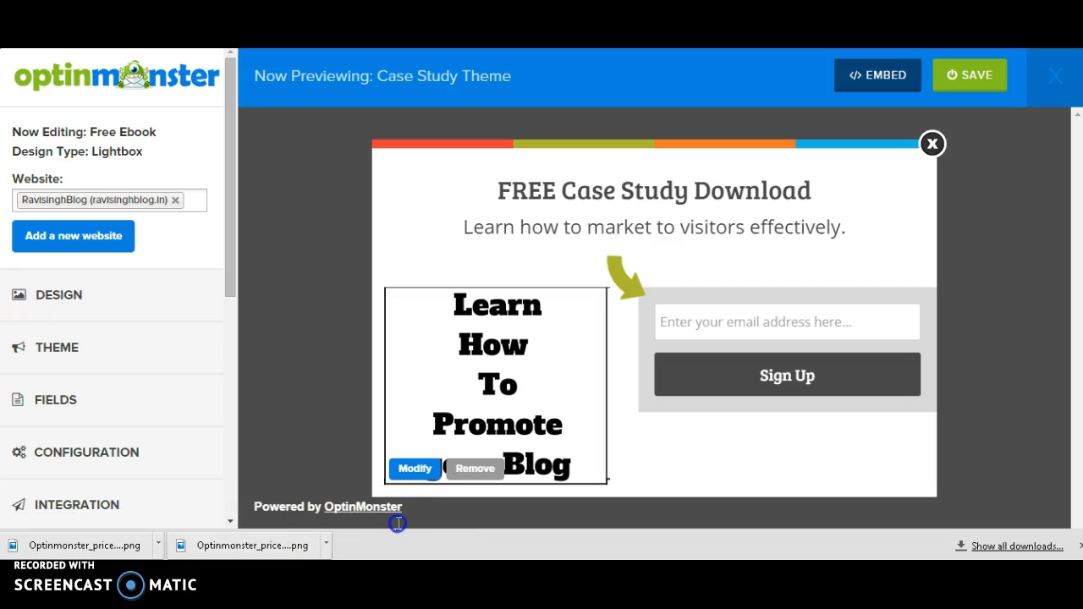
{"action": "mouse_move", "coordinate": [413, 509]}
{"action": "left_mouse_down"}
{"action": "mouse_move", "coordinate": [305, 505]}
{"action": "mouse_move", "coordinate": [424, 511]}
{"action": "left_mouse_up"}
{"action": "left_click", "coordinate": [423, 512]}
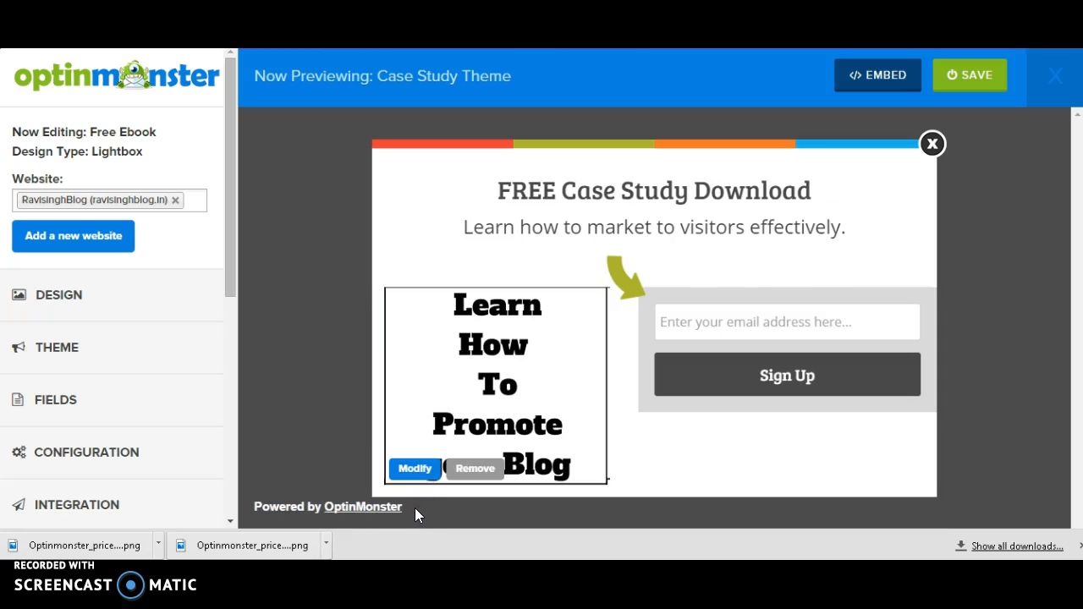